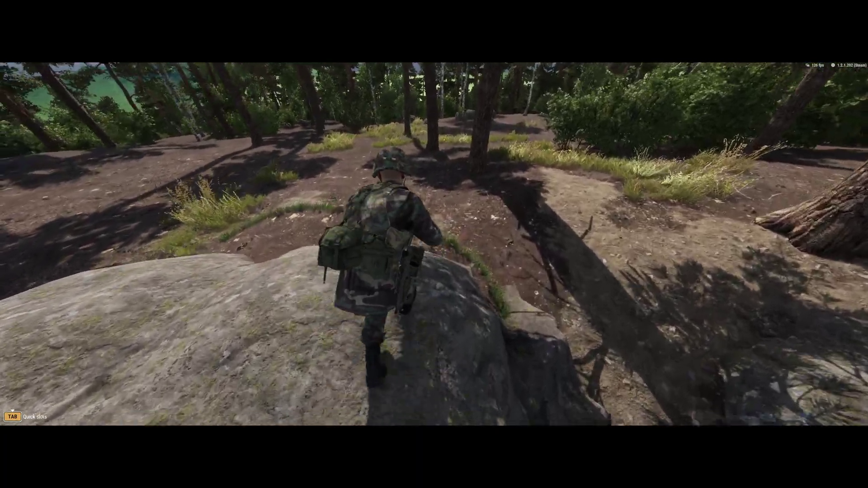
Walk around and through the existing rock trench in play mode to inspect it, and return to the editor
{"action": "key", "text": "w"}
{"action": "key", "text": "w"}
{"action": "key", "text": "w"}
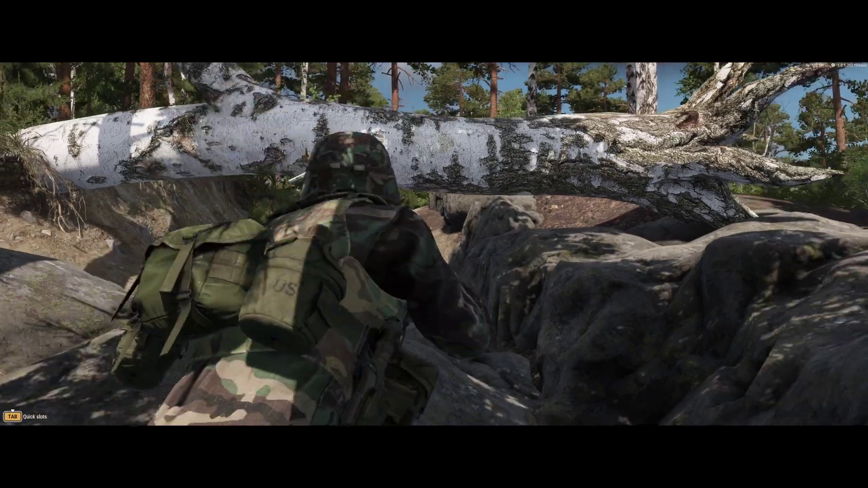
{"action": "key", "text": "s"}
{"action": "key", "text": "w"}
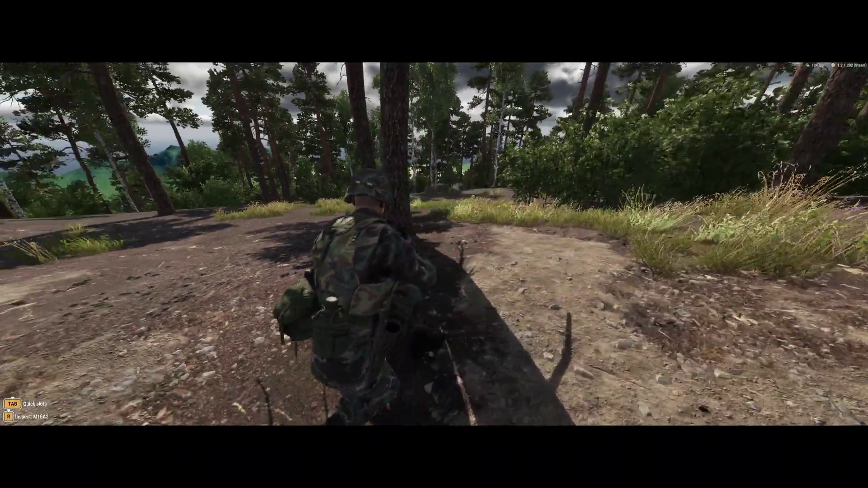
{"action": "key", "text": "w"}
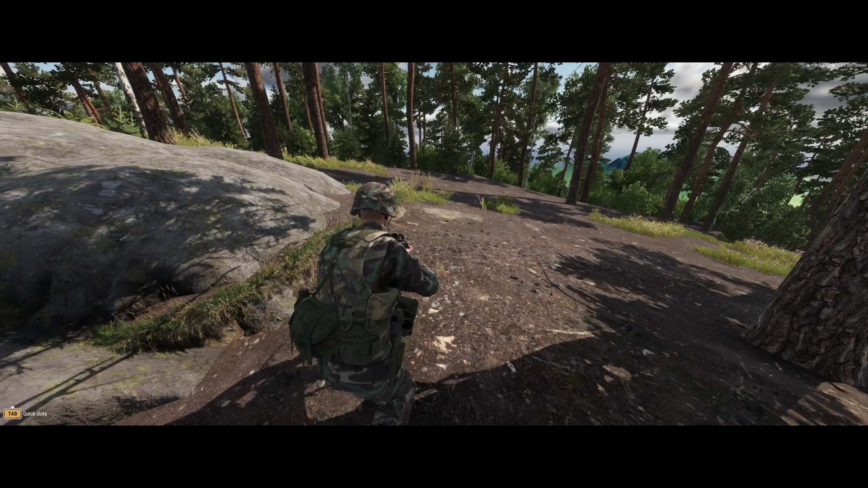
{"action": "key", "text": "Escape"}
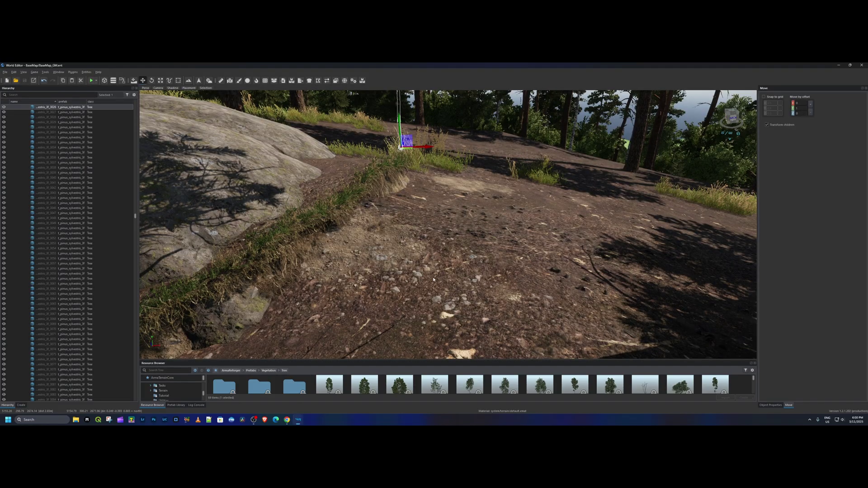
Move the selected pine tree across the forest clearing to beside the small spruce at its edge
{"action": "right_click_drag", "start_coordinate": [433, 279], "coordinate": [378, 285]}
{"action": "key", "text": "w"}
{"action": "key", "text": "w"}
{"action": "key", "text": "w"}
{"action": "key", "text": "s"}
{"action": "key", "text": "w"}
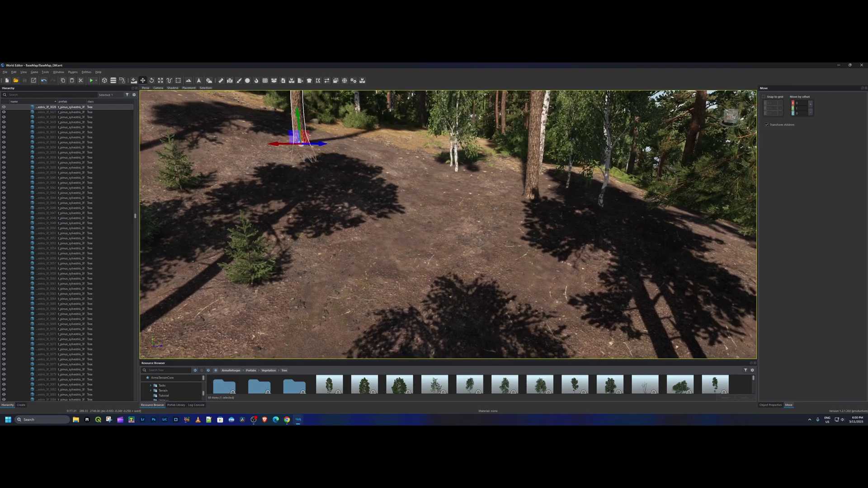
{"action": "left_click", "coordinate": [312, 144]}
{"action": "left_click_drag", "start_coordinate": [297, 149], "coordinate": [196, 149]}
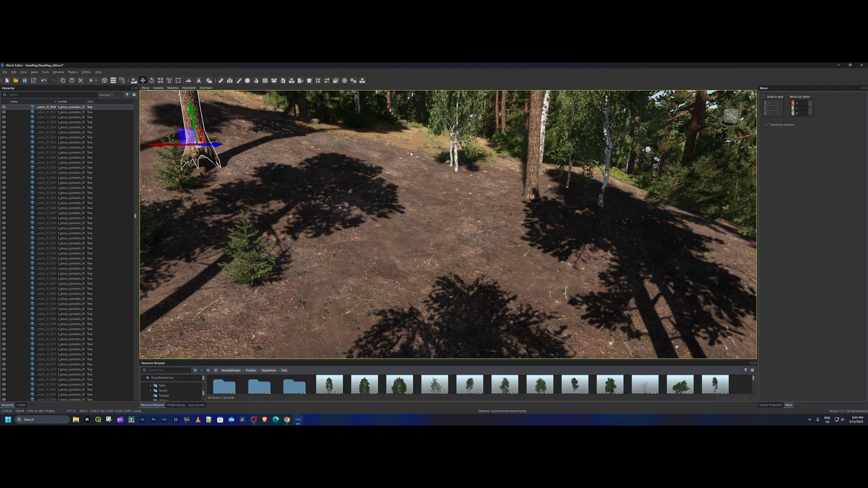
Move the two birches at the far middle of the clearing over to the birches at its shaded edge
{"action": "left_click", "coordinate": [456, 161]}
{"action": "left_click_drag", "start_coordinate": [444, 174], "coordinate": [602, 188]}
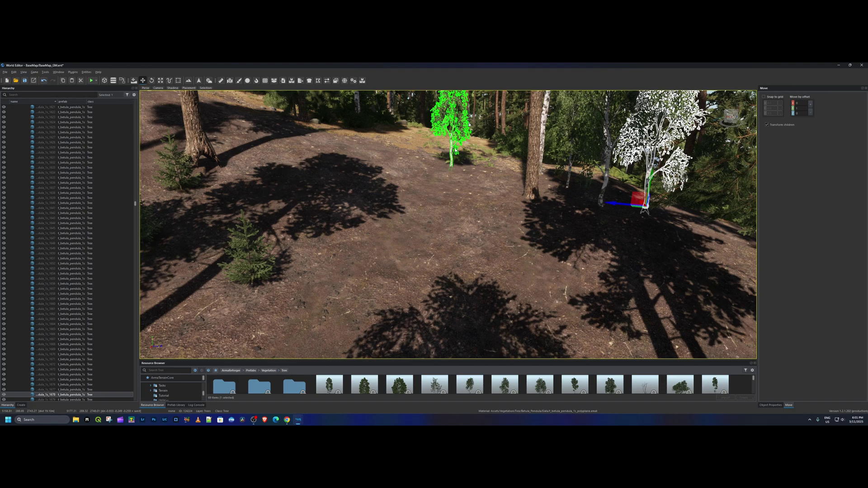
{"action": "key", "text": "ctrl+z"}
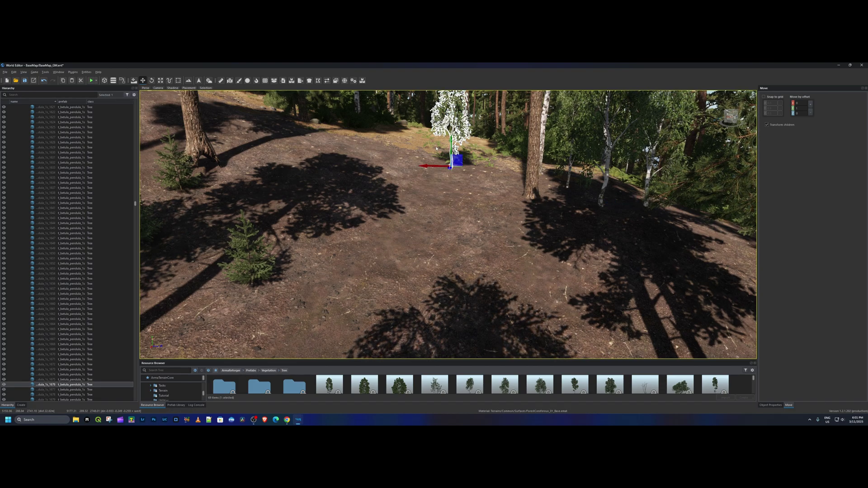
{"action": "left_click_drag", "start_coordinate": [433, 174], "coordinate": [577, 179]}
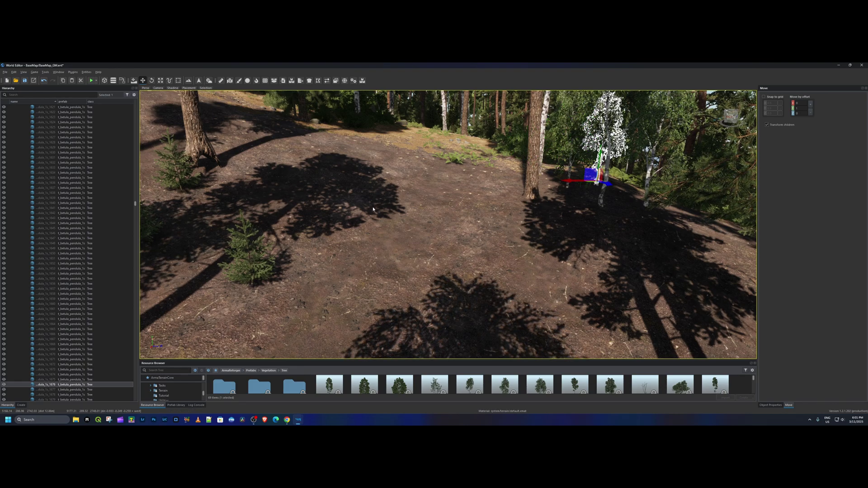
Move the foreground spruce out of the clearing next to the other small spruces, and save the world
{"action": "left_click", "coordinate": [242, 282]}
{"action": "left_click_drag", "start_coordinate": [241, 287], "coordinate": [145, 286]}
{"action": "right_click_drag", "start_coordinate": [146, 286], "coordinate": [344, 232]}
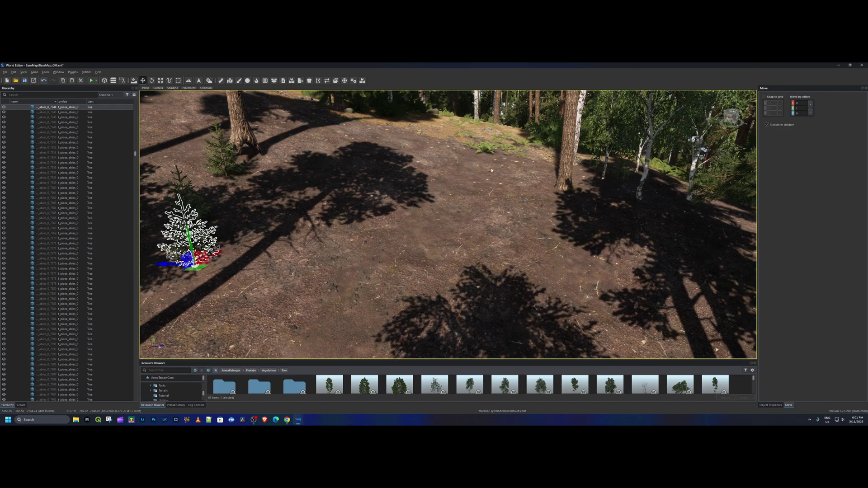
{"action": "key", "text": "ctrl+s"}
Activate the terrain tool in its sculpting section and choose the Sculpt brush after checking the Smooth and Noise options
{"action": "right_click_drag", "start_coordinate": [494, 170], "coordinate": [480, 152]}
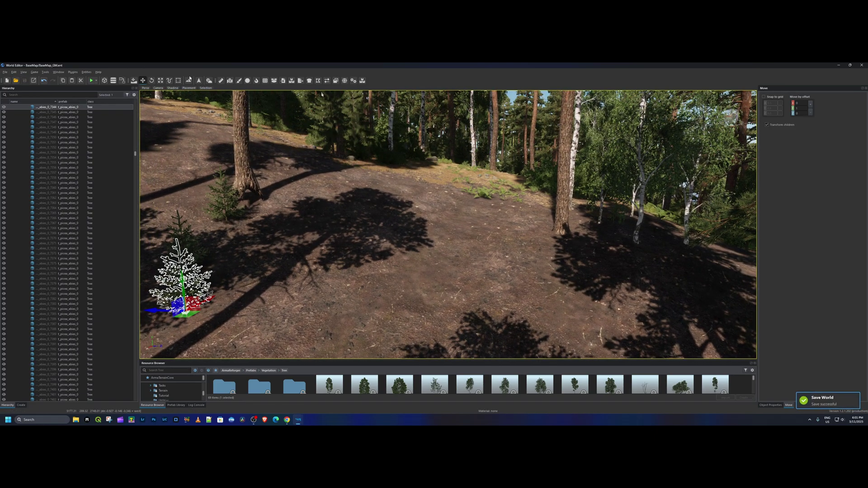
{"action": "left_click", "coordinate": [189, 82]}
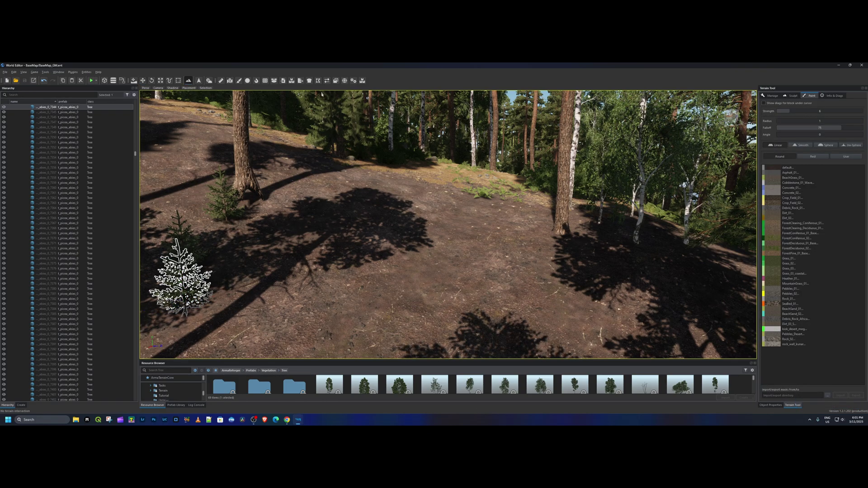
{"action": "left_click", "coordinate": [792, 96]}
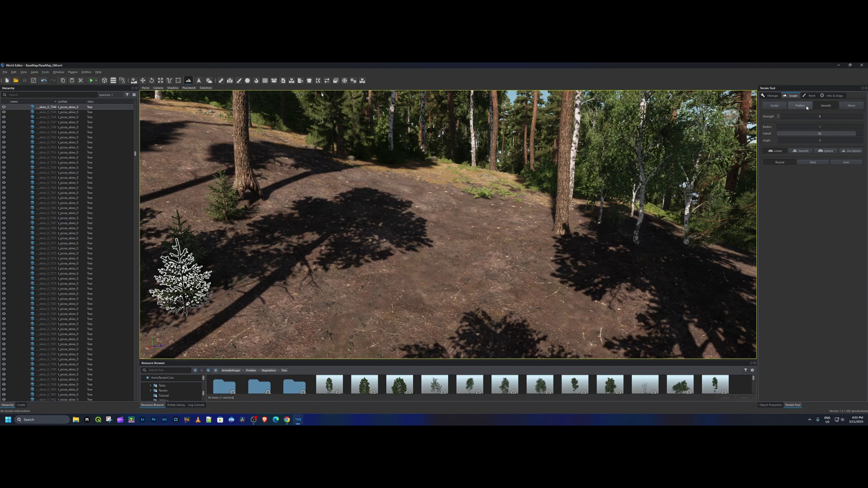
{"action": "left_click", "coordinate": [831, 106]}
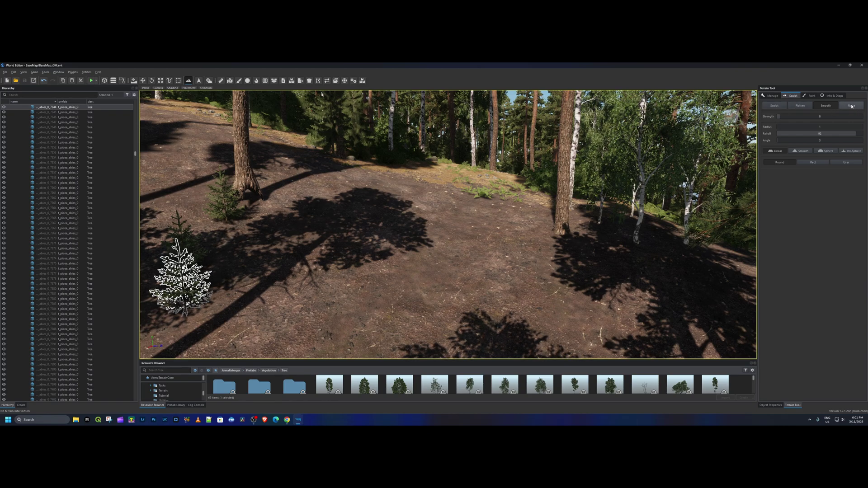
{"action": "left_click", "coordinate": [851, 107]}
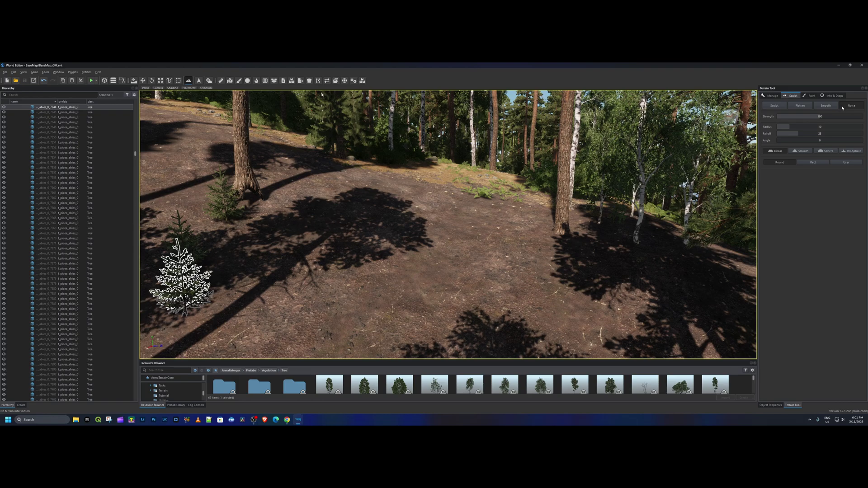
{"action": "left_click", "coordinate": [778, 108]}
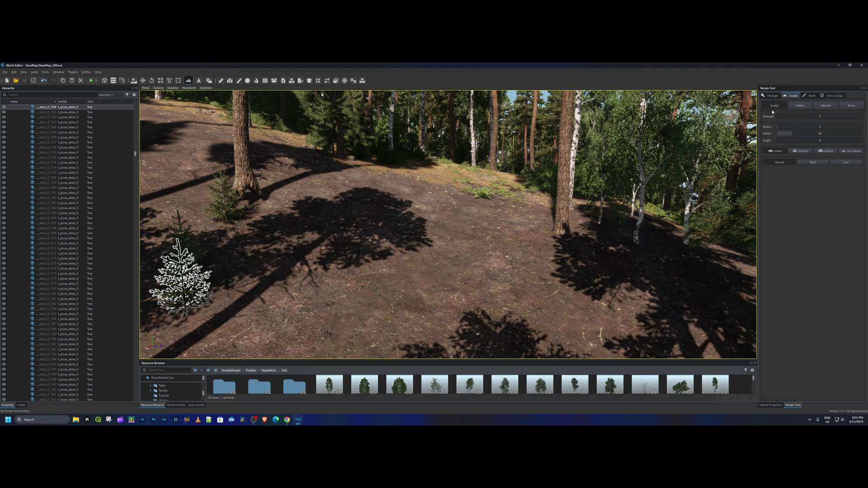
Sculpt a sunken trench through the middle of the clearing and save the world
{"action": "scroll", "coordinate": [482, 235], "scroll_direction": "down", "scroll_amount": 1, "text": "ctrl"}
{"action": "mouse_move", "coordinate": [484, 239]}
{"action": "right_mouse_down"}
{"action": "mouse_move", "coordinate": [438, 226]}
{"action": "mouse_move", "coordinate": [462, 230]}
{"action": "mouse_move", "coordinate": [398, 244]}
{"action": "mouse_move", "coordinate": [466, 227]}
{"action": "mouse_move", "coordinate": [487, 237]}
{"action": "right_mouse_up"}
{"action": "key", "text": "s"}
{"action": "key", "text": "w"}
{"action": "key", "text": "s"}
{"action": "key", "text": "w"}
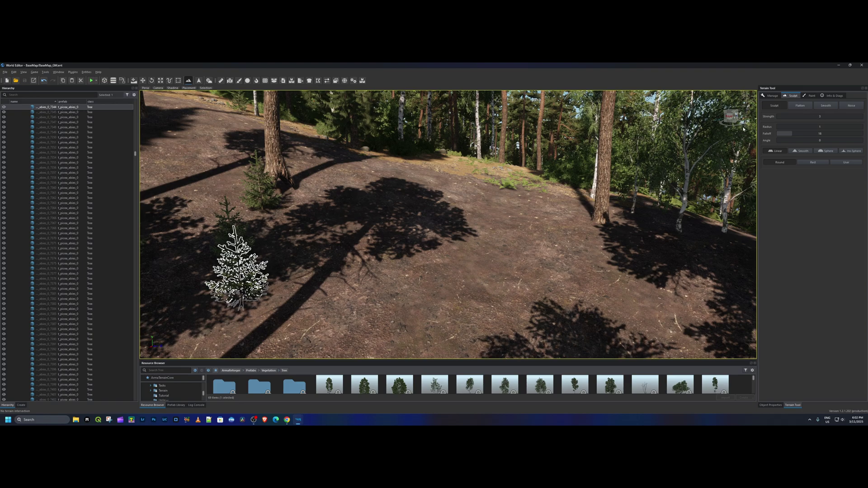
{"action": "left_click", "coordinate": [489, 279]}
{"action": "mouse_move", "coordinate": [495, 274]}
{"action": "left_mouse_down"}
{"action": "mouse_move", "coordinate": [475, 199]}
{"action": "mouse_move", "coordinate": [455, 178]}
{"action": "mouse_move", "coordinate": [448, 200]}
{"action": "mouse_move", "coordinate": [421, 210]}
{"action": "mouse_move", "coordinate": [433, 219]}
{"action": "mouse_move", "coordinate": [428, 225]}
{"action": "mouse_move", "coordinate": [482, 264]}
{"action": "mouse_move", "coordinate": [570, 285]}
{"action": "mouse_move", "coordinate": [533, 292]}
{"action": "mouse_move", "coordinate": [443, 222]}
{"action": "mouse_move", "coordinate": [510, 188]}
{"action": "mouse_move", "coordinate": [453, 176]}
{"action": "mouse_move", "coordinate": [459, 186]}
{"action": "mouse_move", "coordinate": [421, 199]}
{"action": "mouse_move", "coordinate": [407, 185]}
{"action": "mouse_move", "coordinate": [376, 262]}
{"action": "mouse_move", "coordinate": [464, 323]}
{"action": "mouse_move", "coordinate": [475, 260]}
{"action": "mouse_move", "coordinate": [434, 202]}
{"action": "mouse_move", "coordinate": [470, 183]}
{"action": "mouse_move", "coordinate": [511, 270]}
{"action": "mouse_move", "coordinate": [417, 269]}
{"action": "mouse_move", "coordinate": [433, 221]}
{"action": "mouse_move", "coordinate": [503, 307]}
{"action": "mouse_move", "coordinate": [438, 212]}
{"action": "mouse_move", "coordinate": [430, 224]}
{"action": "mouse_move", "coordinate": [547, 298]}
{"action": "mouse_move", "coordinate": [460, 286]}
{"action": "mouse_move", "coordinate": [445, 212]}
{"action": "mouse_move", "coordinate": [466, 183]}
{"action": "mouse_move", "coordinate": [383, 215]}
{"action": "mouse_move", "coordinate": [479, 322]}
{"action": "mouse_move", "coordinate": [502, 334]}
{"action": "mouse_move", "coordinate": [491, 328]}
{"action": "mouse_move", "coordinate": [468, 244]}
{"action": "mouse_move", "coordinate": [483, 190]}
{"action": "mouse_move", "coordinate": [458, 184]}
{"action": "mouse_move", "coordinate": [476, 202]}
{"action": "mouse_move", "coordinate": [456, 229]}
{"action": "mouse_move", "coordinate": [446, 192]}
{"action": "mouse_move", "coordinate": [409, 213]}
{"action": "mouse_move", "coordinate": [405, 274]}
{"action": "mouse_move", "coordinate": [458, 290]}
{"action": "mouse_move", "coordinate": [447, 271]}
{"action": "left_mouse_up"}
{"action": "key", "text": "ctrl+s"}
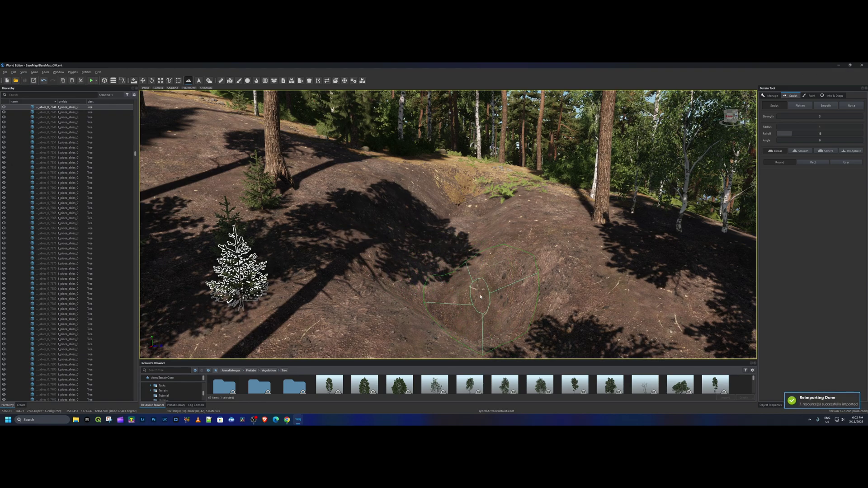
Make the Rock layer the active layer in the world hierarchy and switch to the Move tool
{"action": "left_click_drag", "start_coordinate": [136, 154], "coordinate": [137, 103]}
{"action": "left_click", "coordinate": [16, 183]}
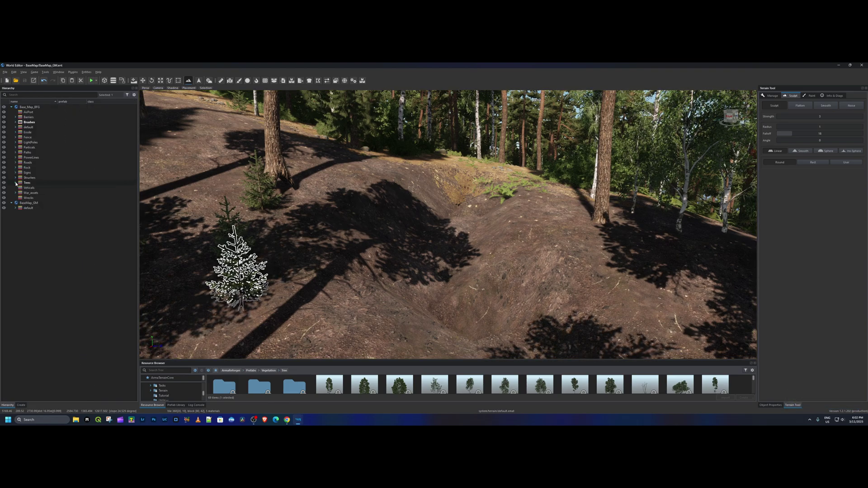
{"action": "left_click", "coordinate": [28, 169]}
{"action": "right_click", "coordinate": [28, 168]}
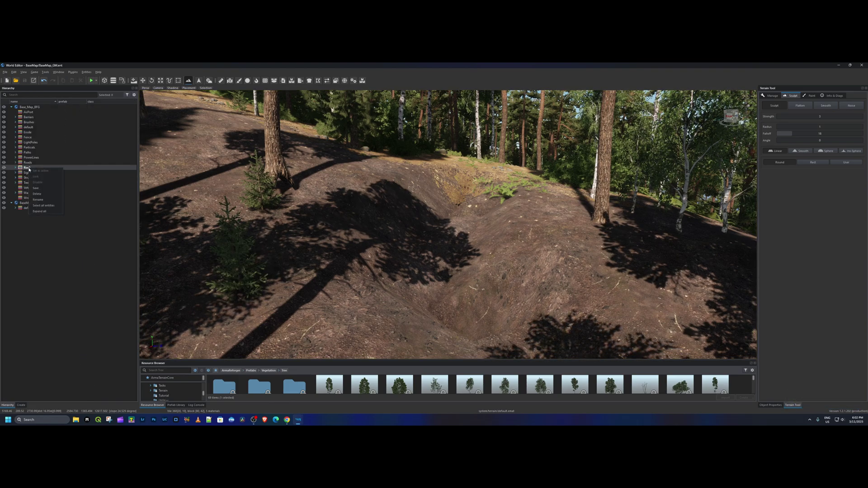
{"action": "left_click", "coordinate": [66, 169]}
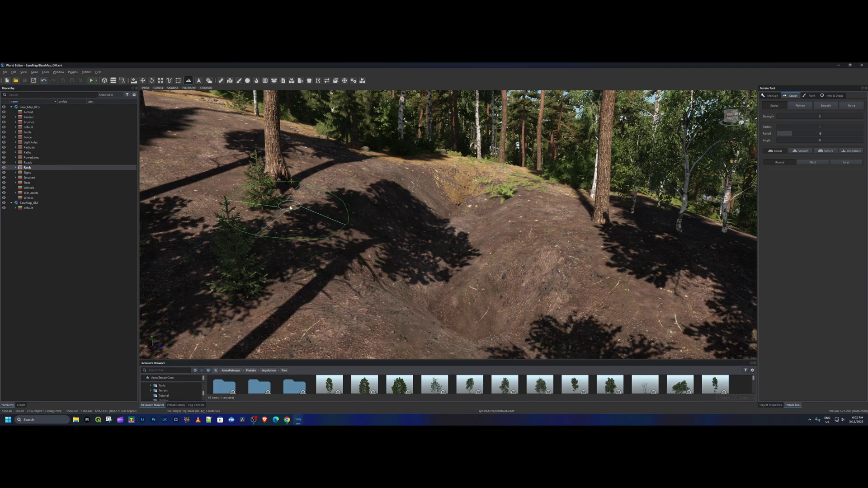
{"action": "key", "text": "w"}
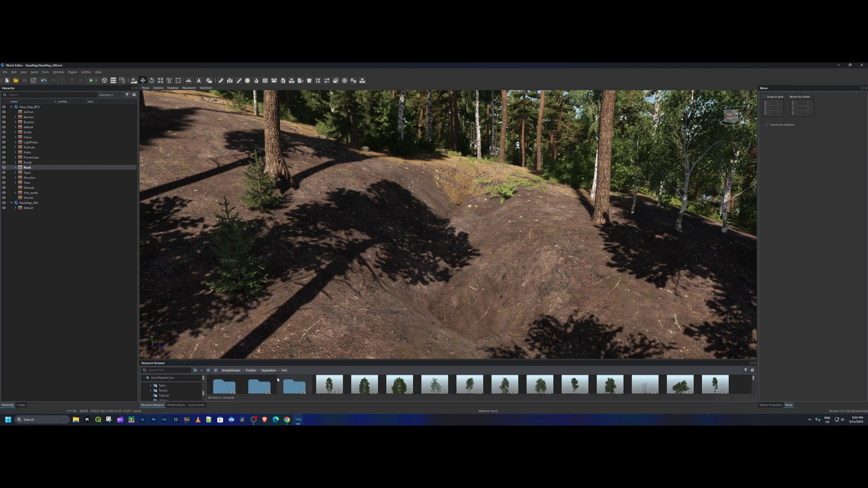
Open the Rocks folder within the ArmaReforger Prefabs resources
{"action": "left_click", "coordinate": [251, 371]}
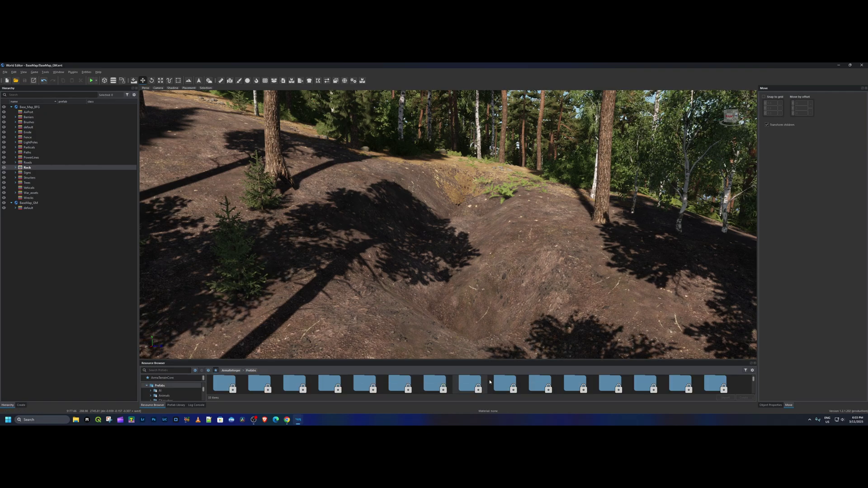
{"action": "scroll", "coordinate": [580, 386], "scroll_direction": "down", "scroll_amount": 2}
{"action": "double_click", "coordinate": [580, 384]}
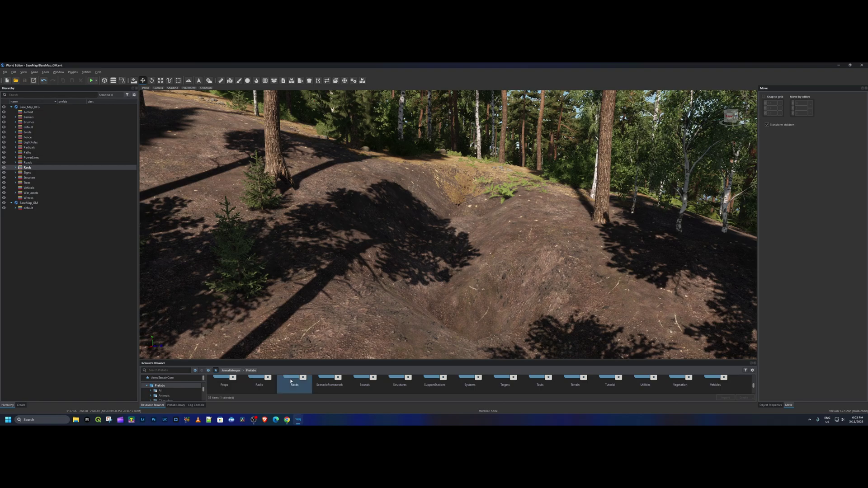
{"action": "double_click", "coordinate": [291, 382]}
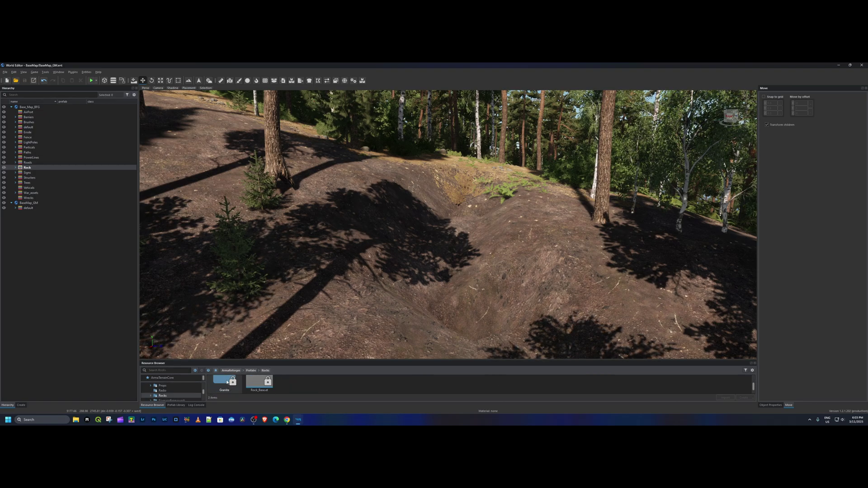
{"action": "scroll", "coordinate": [226, 382], "scroll_direction": "down", "scroll_amount": 1}
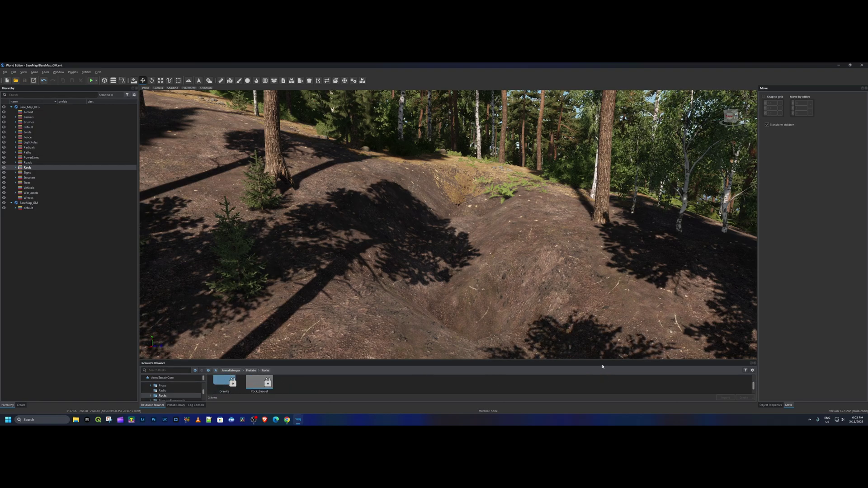
Reduce the resource thumbnails' icon scale and browse the Granite folder down to the GraniteSurface stone prefabs
{"action": "left_click", "coordinate": [753, 371]}
{"action": "left_click_drag", "start_coordinate": [770, 326], "coordinate": [758, 328]}
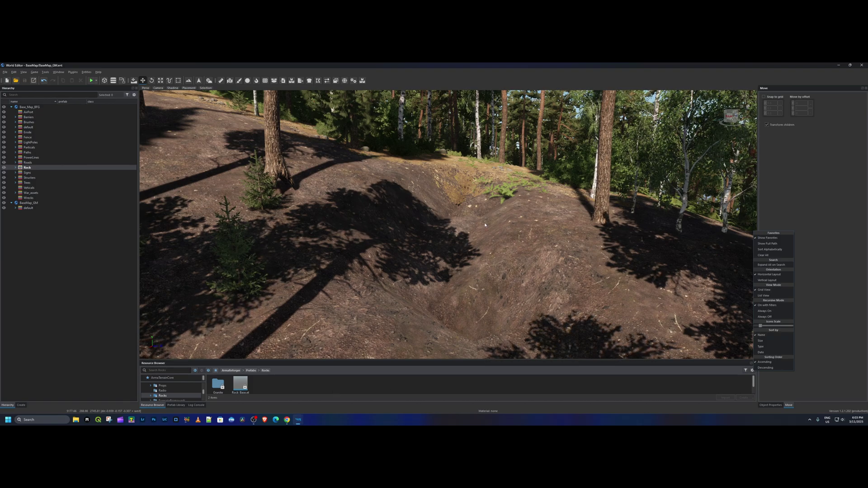
{"action": "double_click", "coordinate": [219, 385]}
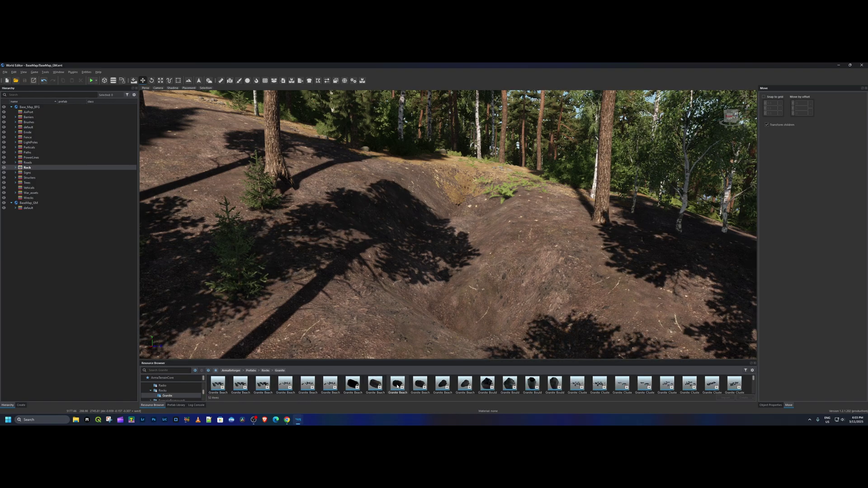
{"action": "scroll", "coordinate": [683, 387], "scroll_direction": "down", "scroll_amount": 1}
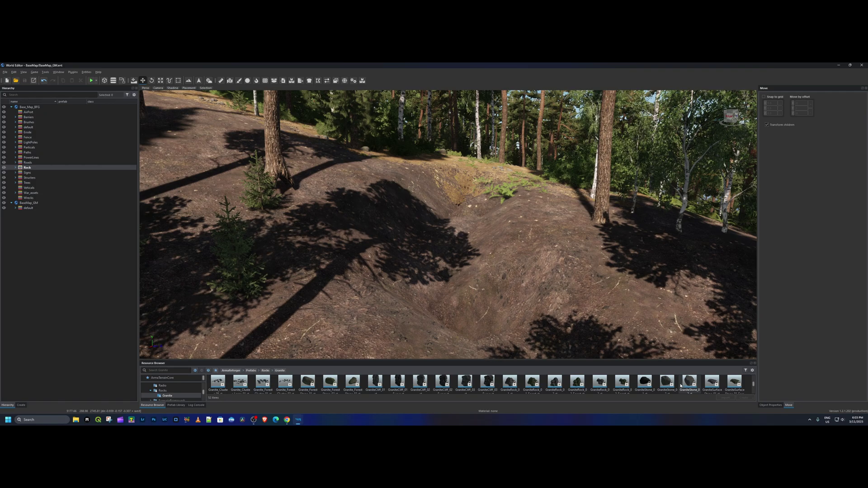
{"action": "scroll", "coordinate": [679, 387], "scroll_direction": "down", "scroll_amount": 1}
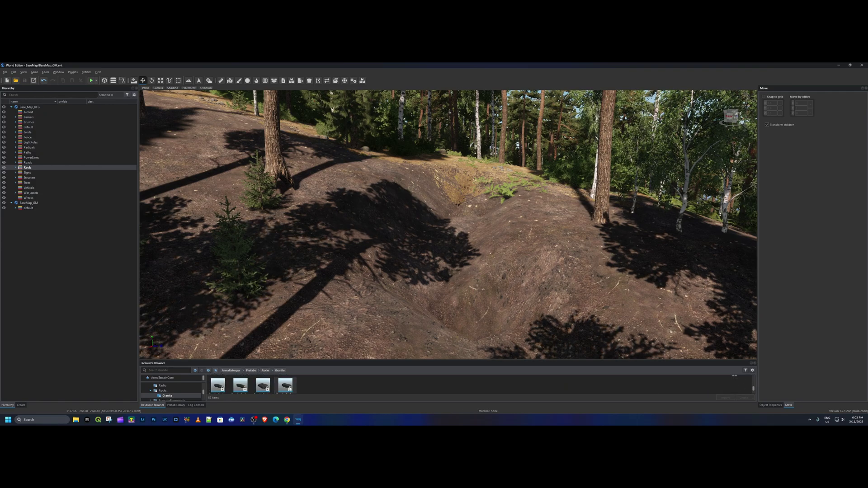
Place the GraniteSurfaceStone_04 prefab at the near end of the trench, rotate it and sink it into the ground
{"action": "left_click", "coordinate": [288, 387]}
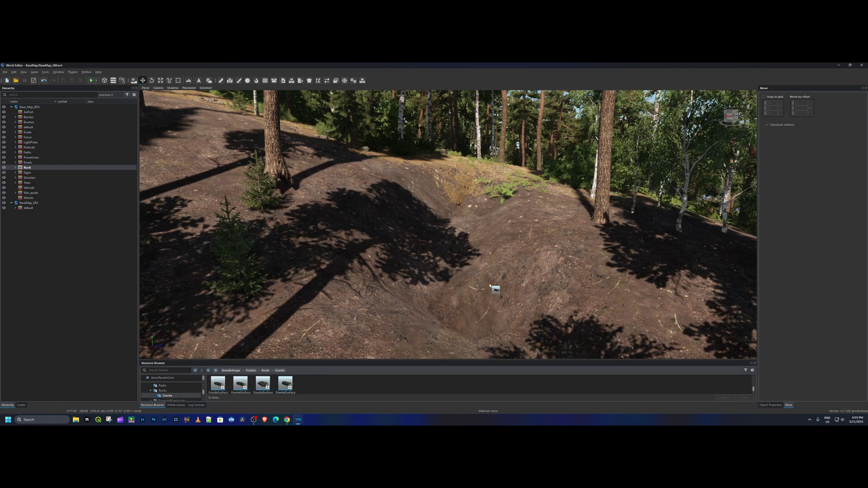
{"action": "left_click_drag", "start_coordinate": [490, 285], "coordinate": [487, 287]}
{"action": "key", "text": "e"}
{"action": "key", "text": "w"}
{"action": "left_click_drag", "start_coordinate": [490, 263], "coordinate": [490, 325]}
{"action": "key", "text": "e"}
{"action": "key", "text": "w"}
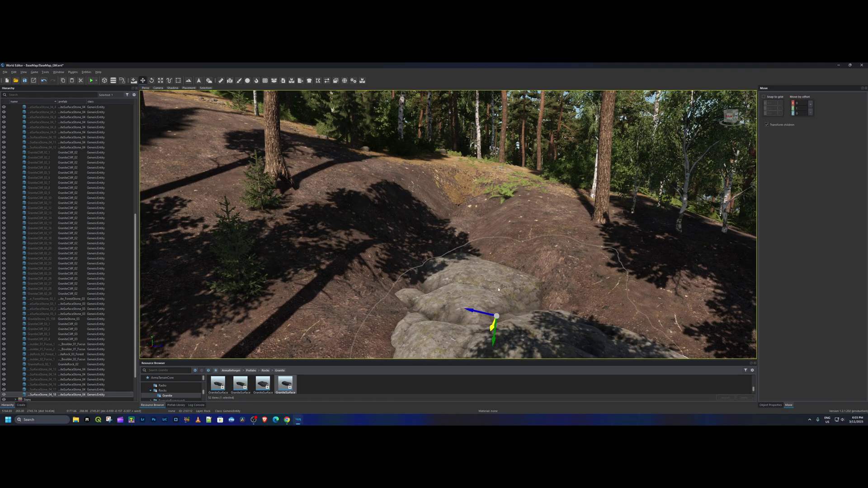
Reposition and rotate the placed granite stone so that it runs lengthwise along the trench
{"action": "right_click_drag", "start_coordinate": [489, 325], "coordinate": [601, 357]}
{"action": "key", "text": "a"}
{"action": "key", "text": "a"}
{"action": "right_click_drag", "start_coordinate": [447, 224], "coordinate": [556, 240]}
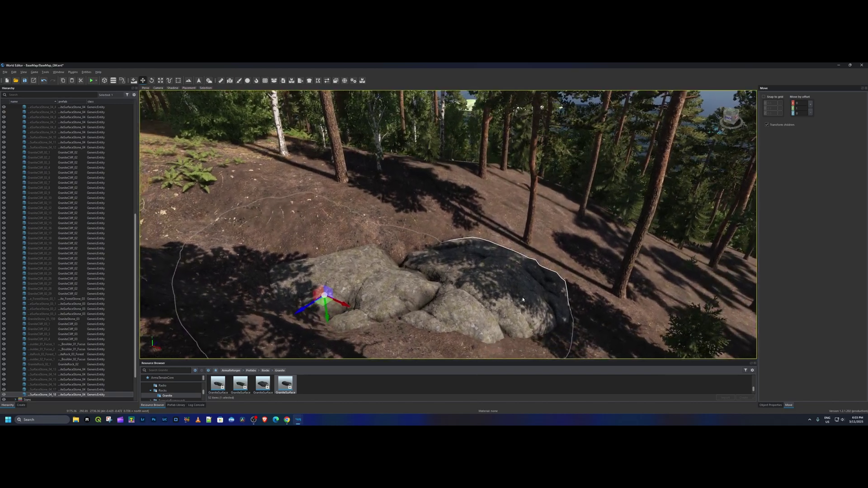
{"action": "left_click_drag", "start_coordinate": [312, 307], "coordinate": [253, 286]}
{"action": "key", "text": "e"}
{"action": "key", "text": "w"}
Move and rotate the granite stone onto one bank of the trench, adjusting its height so it lines that side
{"action": "right_click_drag", "start_coordinate": [253, 286], "coordinate": [172, 258]}
{"action": "key", "text": "d"}
{"action": "key", "text": "d"}
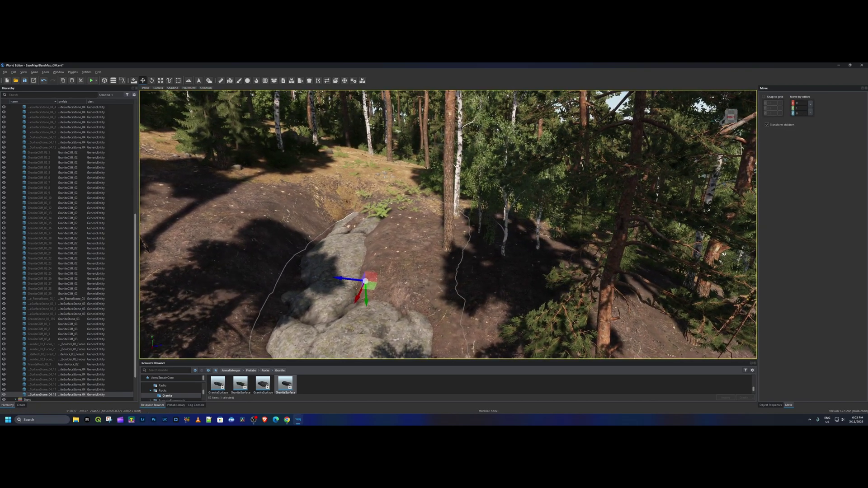
{"action": "left_click_drag", "start_coordinate": [350, 279], "coordinate": [248, 271]}
{"action": "key", "text": "e"}
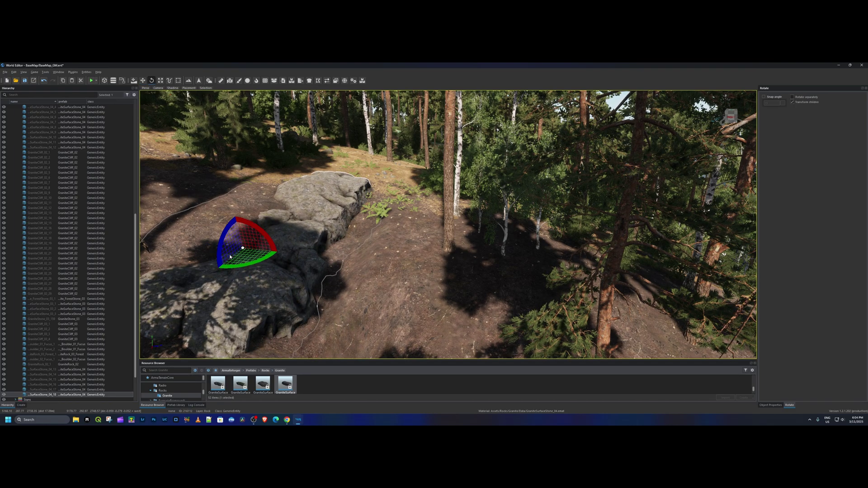
{"action": "left_click_drag", "start_coordinate": [224, 266], "coordinate": [277, 251]}
{"action": "key", "text": "w"}
{"action": "left_click_drag", "start_coordinate": [225, 249], "coordinate": [199, 248]}
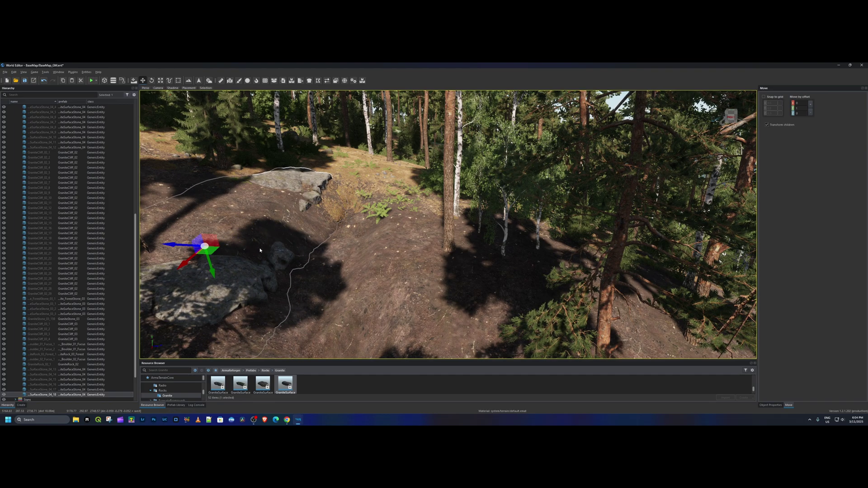
{"action": "right_click_drag", "start_coordinate": [286, 251], "coordinate": [273, 250]}
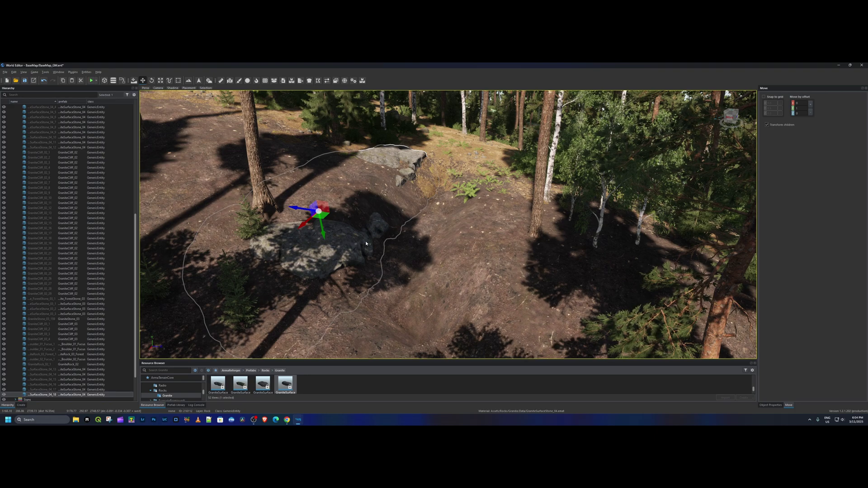
{"action": "left_click_drag", "start_coordinate": [323, 228], "coordinate": [314, 218]}
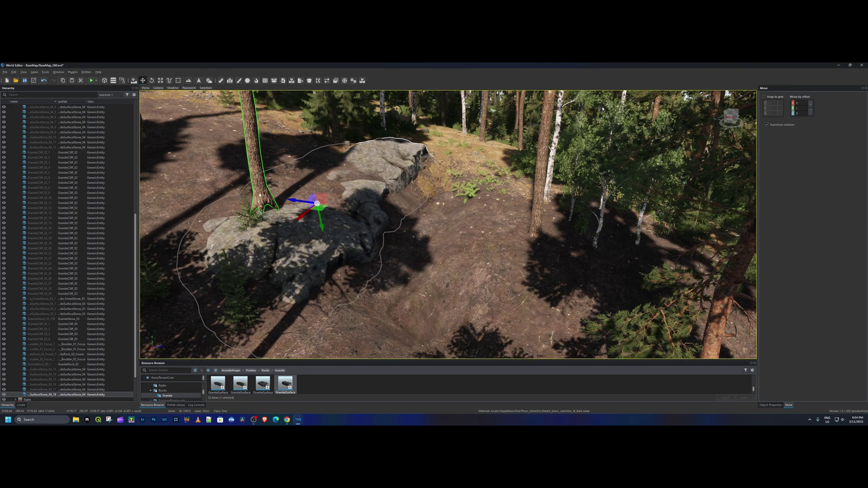
Relocate the pine tree and the small spruce growing through the granite stone onto open ground behind it
{"action": "left_click", "coordinate": [264, 195]}
{"action": "left_click_drag", "start_coordinate": [269, 202], "coordinate": [191, 189]}
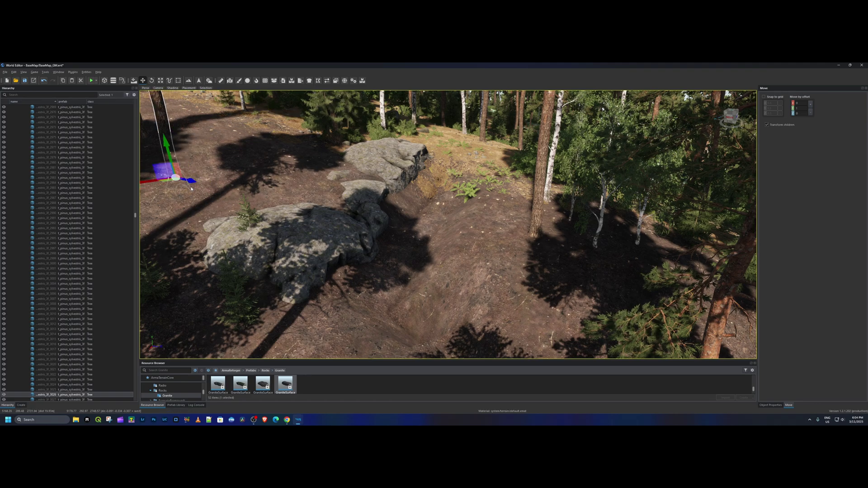
{"action": "key", "text": "Page_Down"}
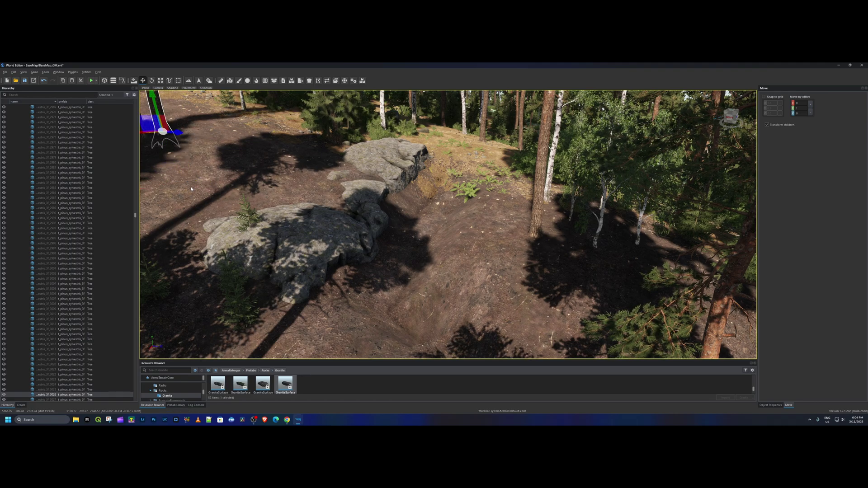
{"action": "left_click", "coordinate": [248, 217]}
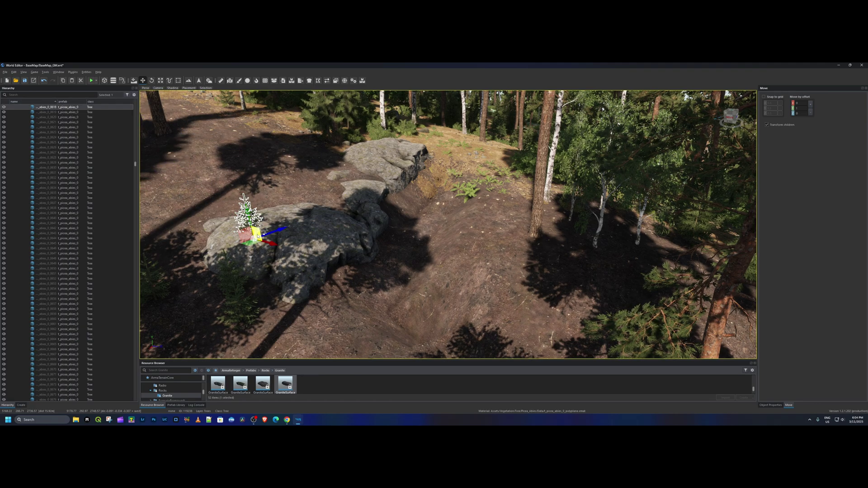
{"action": "left_click_drag", "start_coordinate": [255, 235], "coordinate": [189, 220]}
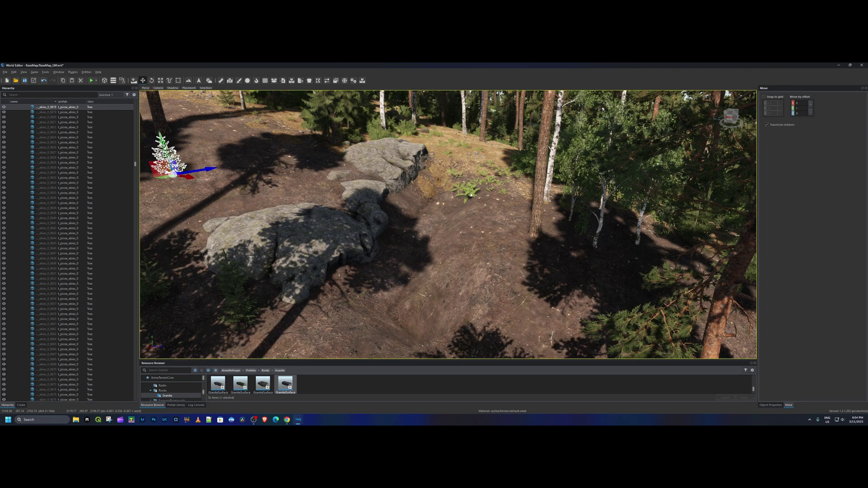
Add a second GraniteSurfaceStone_04 beside the first one, towards the opposite bank of the trench
{"action": "right_click_drag", "start_coordinate": [448, 214], "coordinate": [563, 233]}
{"action": "key", "text": "a"}
{"action": "right_click_drag", "start_coordinate": [478, 210], "coordinate": [478, 229]}
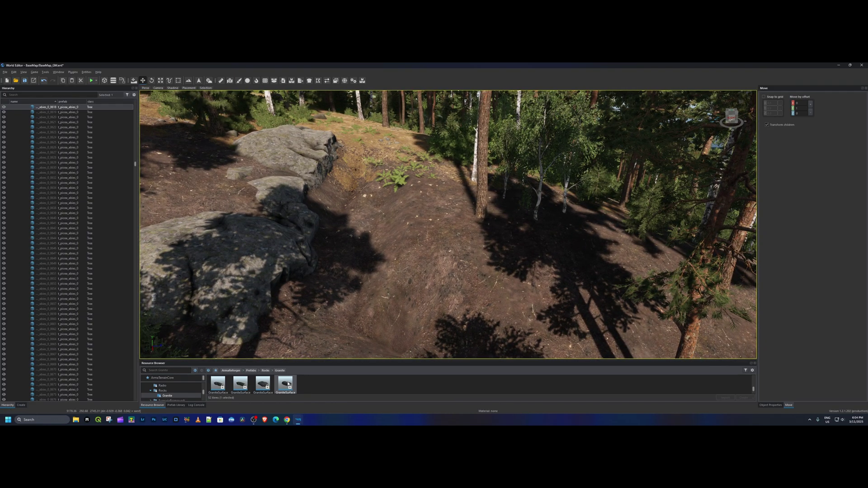
{"action": "right_click_drag", "start_coordinate": [447, 256], "coordinate": [376, 258]}
{"action": "key", "text": "d"}
{"action": "left_click", "coordinate": [408, 251]}
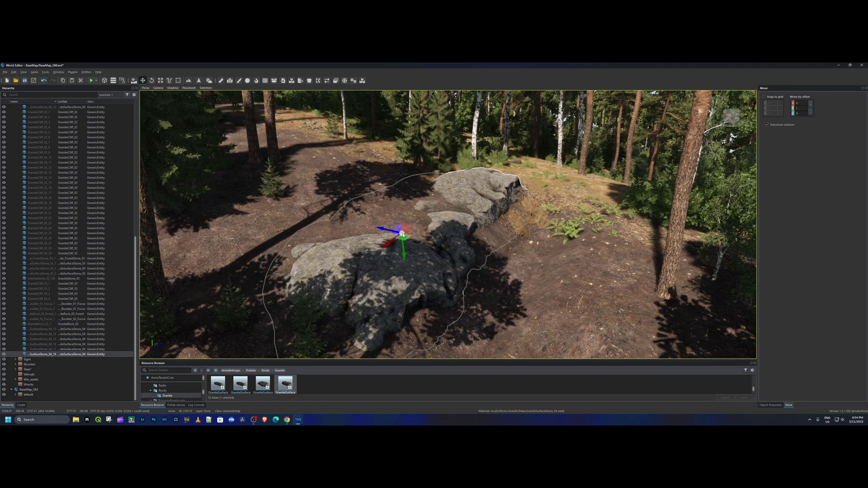
{"action": "left_click_drag", "start_coordinate": [402, 234], "coordinate": [510, 255]}
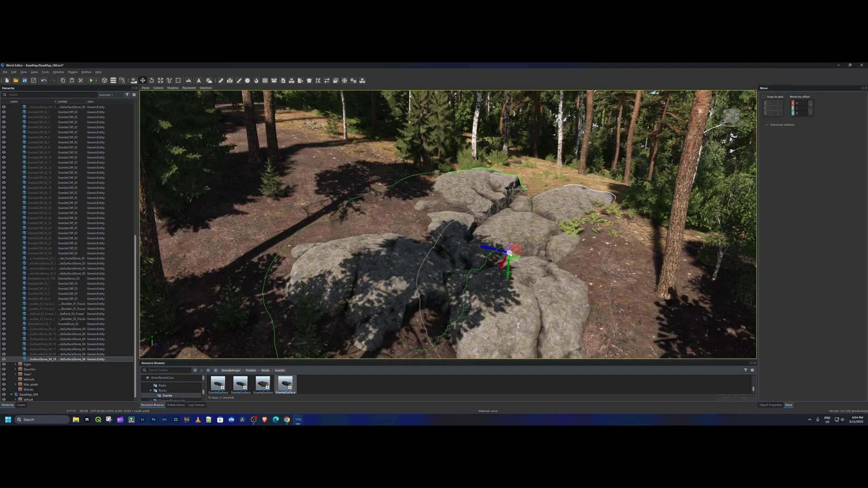
Rotate the second stone to line the opposite bank, scale it down slightly and adjust its position and height
{"action": "key", "text": "r"}
{"action": "key", "text": "e"}
{"action": "left_click_drag", "start_coordinate": [515, 242], "coordinate": [638, 270]}
{"action": "key", "text": "w"}
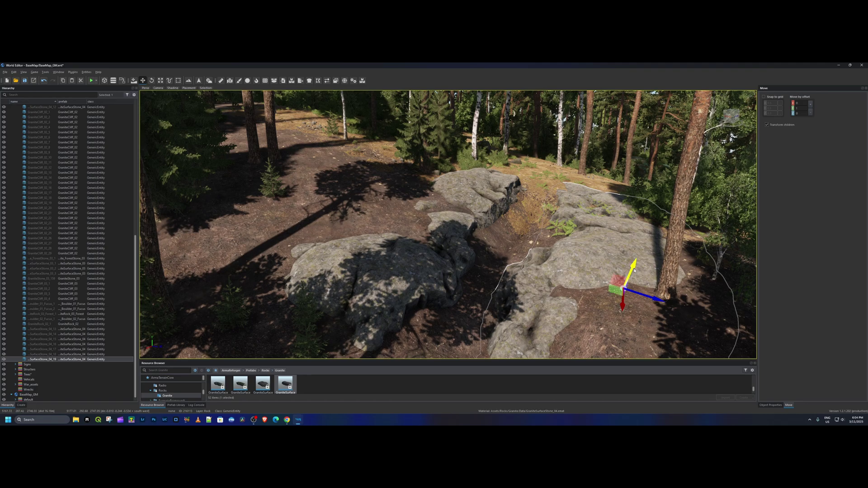
{"action": "key", "text": "e"}
{"action": "mouse_move", "coordinate": [612, 302]}
{"action": "left_mouse_down"}
{"action": "mouse_move", "coordinate": [584, 278]}
{"action": "mouse_move", "coordinate": [582, 287]}
{"action": "mouse_move", "coordinate": [583, 278]}
{"action": "mouse_move", "coordinate": [608, 294]}
{"action": "left_mouse_up"}
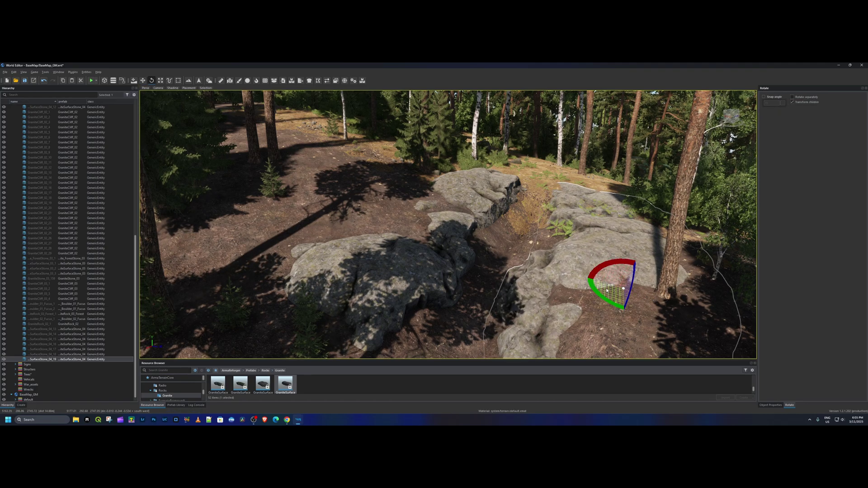
{"action": "key", "text": "r"}
{"action": "left_click_drag", "start_coordinate": [626, 266], "coordinate": [637, 255]}
{"action": "key", "text": "w"}
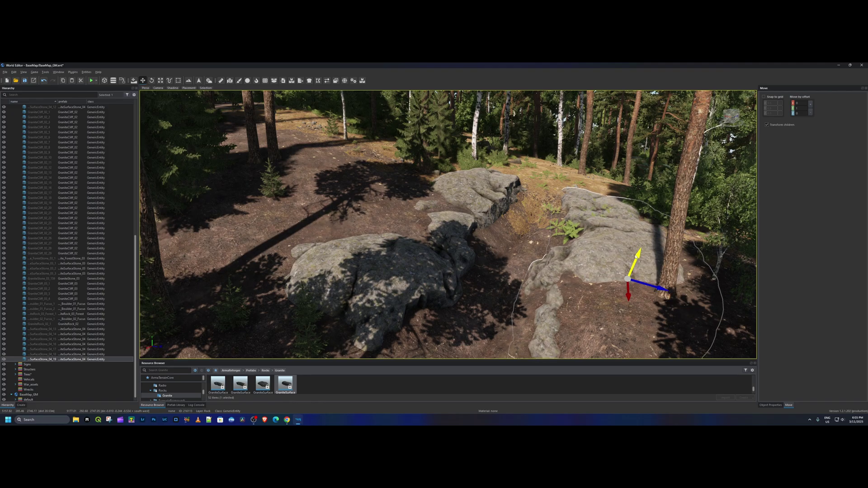
Place a third GraniteSurfaceStone_04 at the far end of the second stone's bank and scale it down
{"action": "right_click_drag", "start_coordinate": [632, 262], "coordinate": [660, 294]}
{"action": "key", "text": "w"}
{"action": "key", "text": "a"}
{"action": "key", "text": "d"}
{"action": "key", "text": "s"}
{"action": "key", "text": "s"}
{"action": "key", "text": "w"}
{"action": "key", "text": "a"}
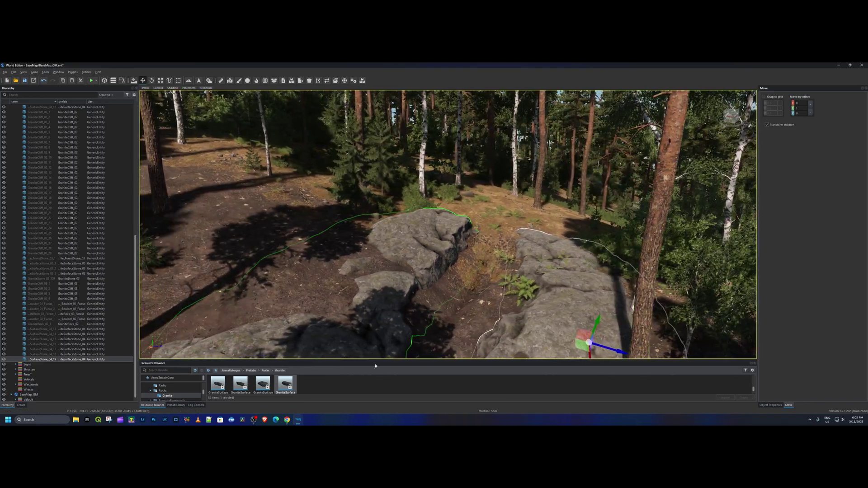
{"action": "left_click_drag", "start_coordinate": [527, 227], "coordinate": [527, 227]}
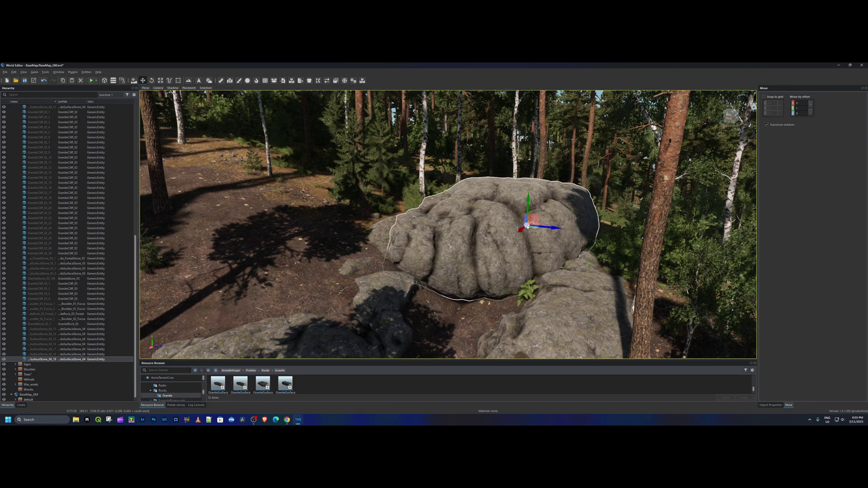
{"action": "key", "text": "r"}
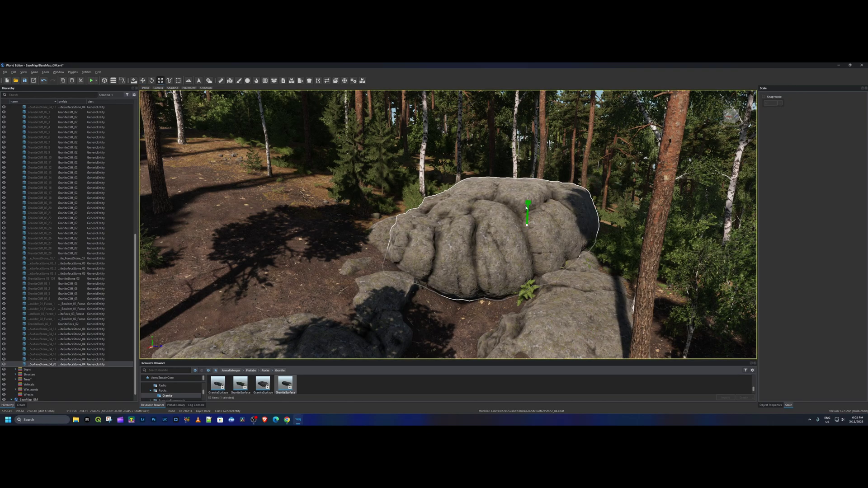
{"action": "left_click_drag", "start_coordinate": [529, 206], "coordinate": [529, 218]}
{"action": "key", "text": "w"}
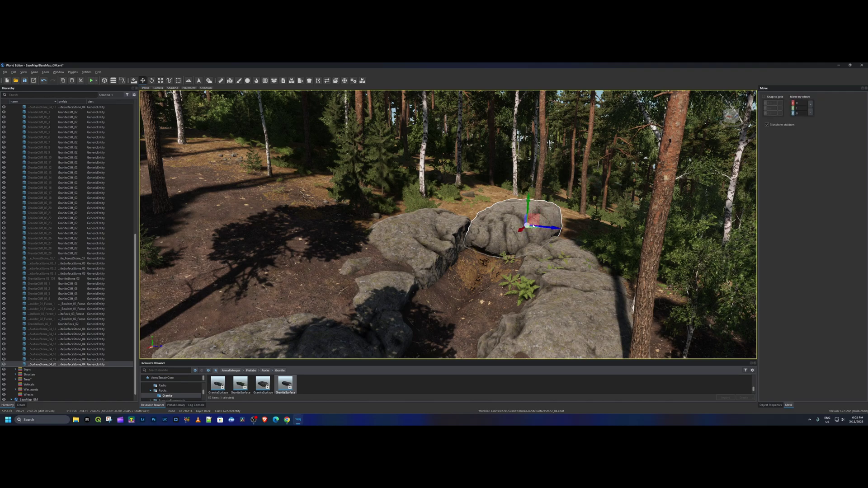
Rotate the small third stone and sink it into the ground at the far end of the bank
{"action": "key", "text": "e"}
{"action": "left_click_drag", "start_coordinate": [542, 232], "coordinate": [549, 253]}
{"action": "key", "text": "w"}
{"action": "key", "text": "e"}
Examine the stones on both banks from closer viewpoints along the trench
{"action": "right_click_drag", "start_coordinate": [550, 253], "coordinate": [656, 275]}
{"action": "key", "text": "w"}
{"action": "key", "text": "d"}
{"action": "key", "text": "d"}
{"action": "key", "text": "a"}
{"action": "key", "text": "w"}
{"action": "key", "text": "w"}
{"action": "key", "text": "w"}
{"action": "key", "text": "w"}
{"action": "key", "text": "s"}
{"action": "key", "text": "s"}
{"action": "right_click_drag", "start_coordinate": [511, 226], "coordinate": [530, 246]}
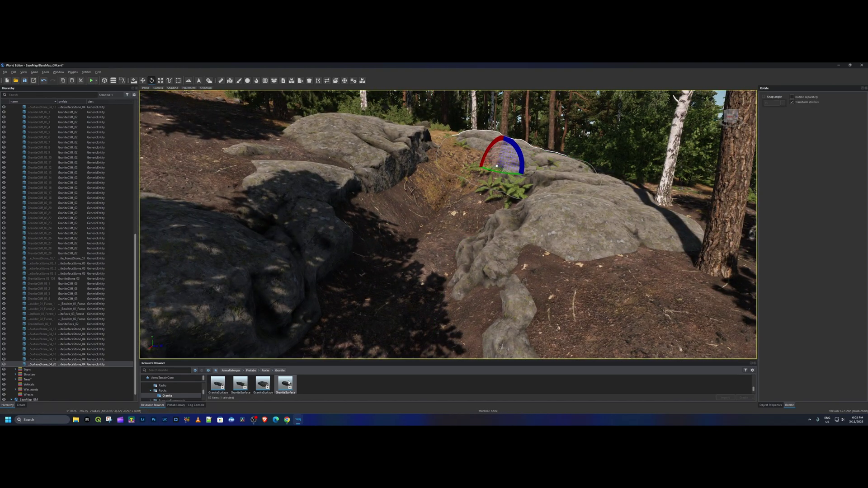
Place the GraniteSurfaceStone_03 prefab over the near part of the trench
{"action": "left_click_drag", "start_coordinate": [448, 251], "coordinate": [434, 172]}
{"action": "right_click_drag", "start_coordinate": [433, 171], "coordinate": [380, 224]}
{"action": "key", "text": "d"}
{"action": "key", "text": "s"}
{"action": "key", "text": "s"}
{"action": "key", "text": "a"}
{"action": "key", "text": "a"}
{"action": "key", "text": "w"}
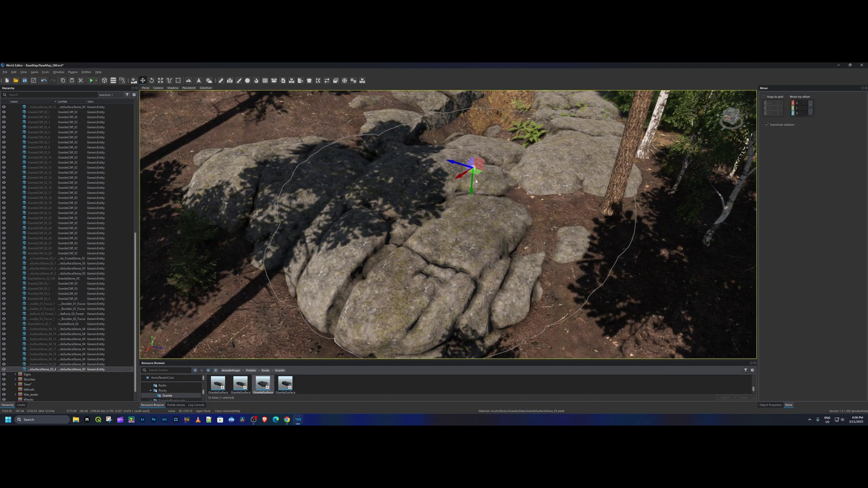
Move the GraniteSurfaceStone_03 stone along the opposite bank and adjust its height to fill gaps between the existing stones
{"action": "left_click_drag", "start_coordinate": [472, 185], "coordinate": [555, 125]}
{"action": "right_click_drag", "start_coordinate": [555, 125], "coordinate": [554, 150]}
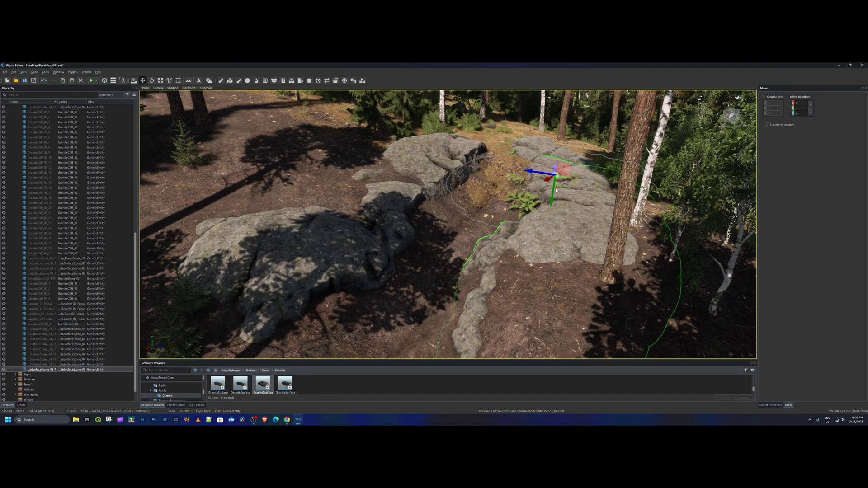
{"action": "left_click_drag", "start_coordinate": [552, 182], "coordinate": [533, 202]}
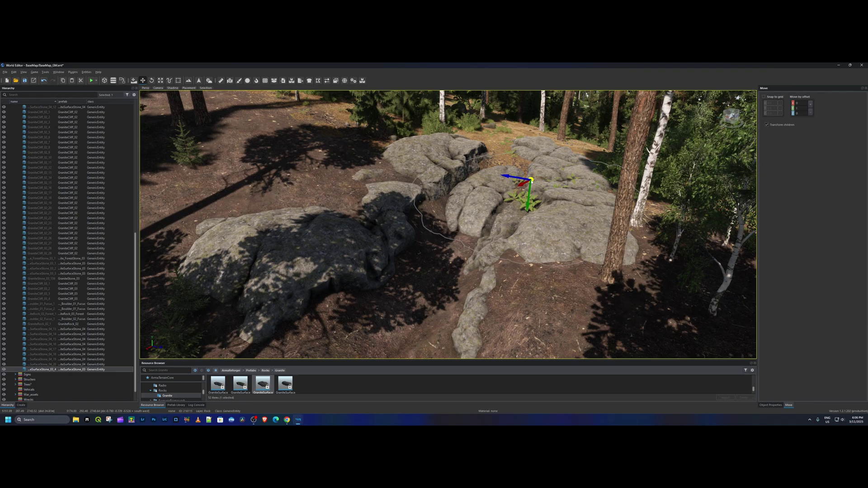
{"action": "left_click_drag", "start_coordinate": [531, 180], "coordinate": [450, 291]}
{"action": "left_click_drag", "start_coordinate": [452, 241], "coordinate": [453, 226]}
Add another GraniteSurfaceStone_03 stone and move it towards the near end of the trench
{"action": "right_click_drag", "start_coordinate": [506, 216], "coordinate": [569, 200]}
{"action": "key", "text": "d"}
{"action": "key", "text": "w"}
{"action": "key", "text": "d"}
{"action": "key", "text": "a"}
{"action": "left_click_drag", "start_coordinate": [576, 170], "coordinate": [461, 233]}
{"action": "right_click_drag", "start_coordinate": [489, 183], "coordinate": [462, 218]}
{"action": "key", "text": "a"}
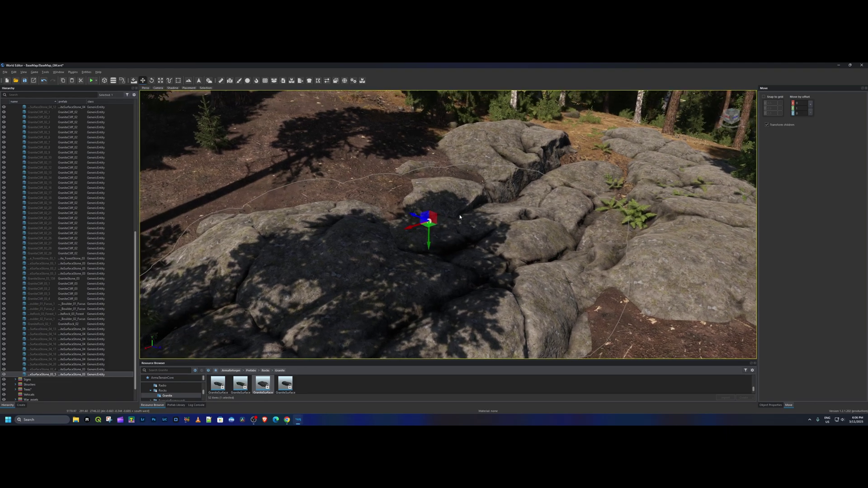
{"action": "left_click_drag", "start_coordinate": [415, 217], "coordinate": [466, 283]}
Collapse the expanded rock layer in the hierarchy and make Erode the active layer
{"action": "key", "text": "d"}
{"action": "right_click_drag", "start_coordinate": [488, 287], "coordinate": [723, 271]}
{"action": "key", "text": "a"}
{"action": "key", "text": "w"}
{"action": "right_click_drag", "start_coordinate": [515, 267], "coordinate": [457, 271]}
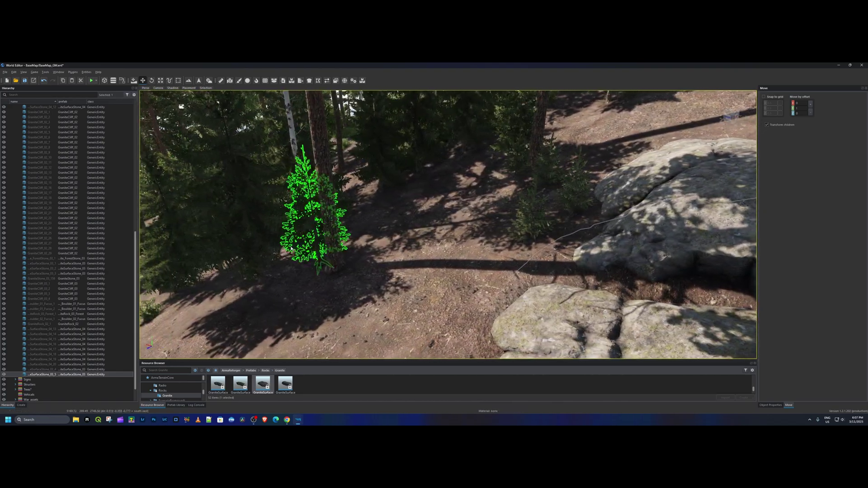
{"action": "left_click_drag", "start_coordinate": [136, 260], "coordinate": [135, 131]}
{"action": "left_click", "coordinate": [16, 158]}
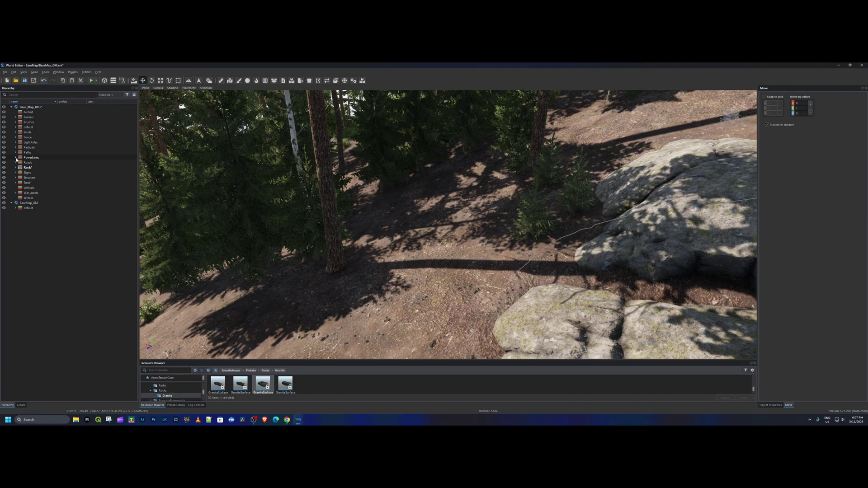
{"action": "double_click", "coordinate": [30, 133]}
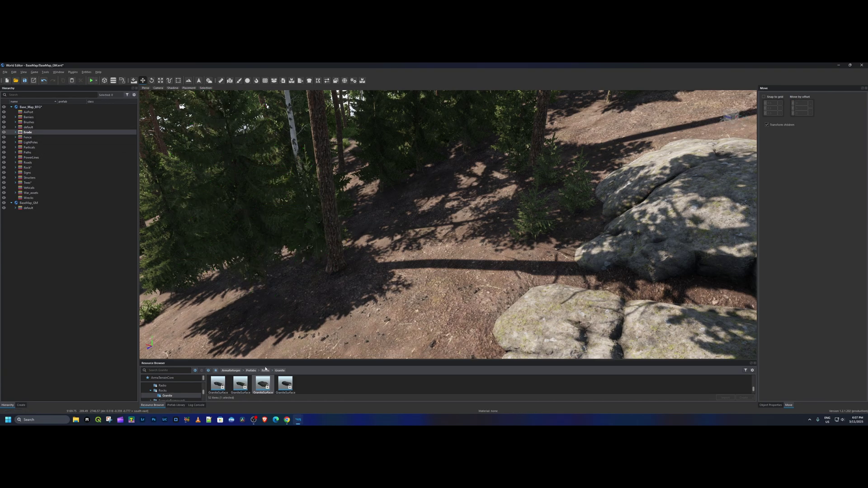
Search the ArmaReforger Prefabs folder for "erod"
{"action": "left_click", "coordinate": [251, 370]}
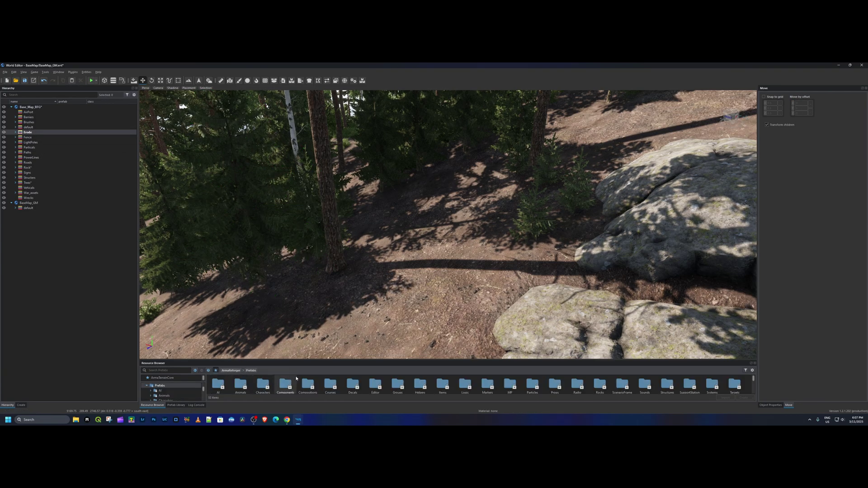
{"action": "left_click", "coordinate": [180, 371]}
{"action": "type", "text": "er"}
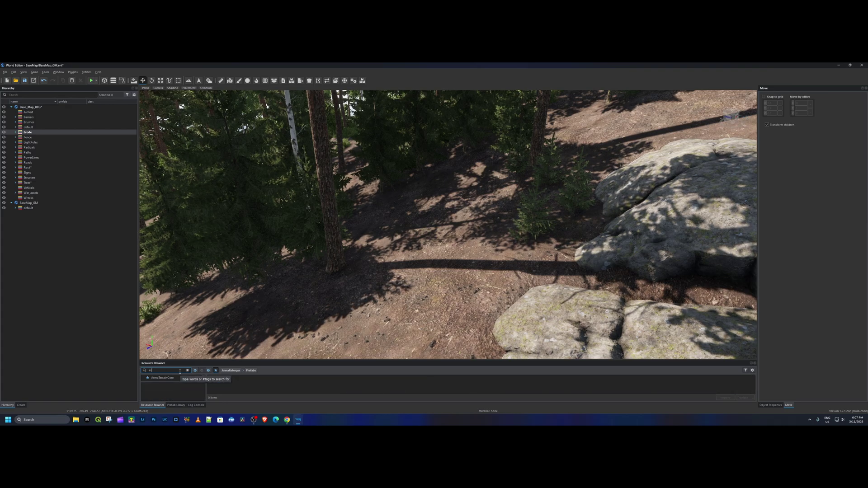
{"action": "type", "text": "ofd"}
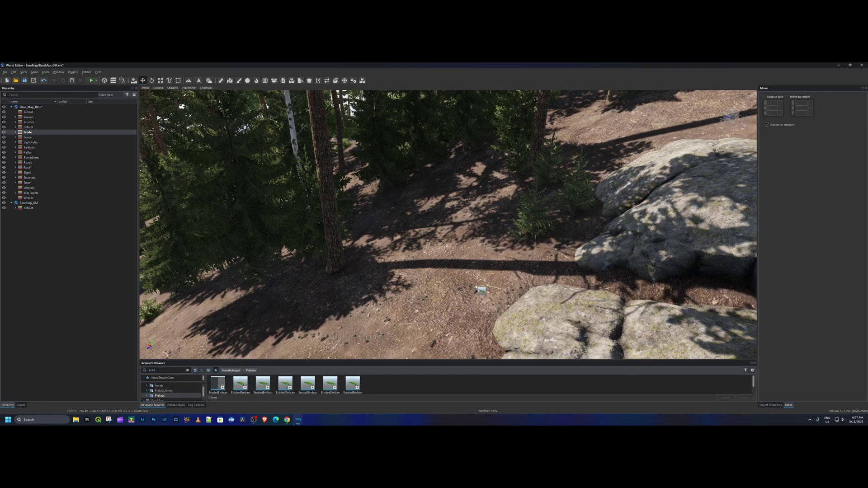
Place the straight eroded dirt embankment prefab on the ground near the end of the trench stones
{"action": "left_click_drag", "start_coordinate": [475, 287], "coordinate": [472, 284]}
{"action": "right_click_drag", "start_coordinate": [448, 224], "coordinate": [452, 293]}
{"action": "left_click_drag", "start_coordinate": [273, 233], "coordinate": [457, 317]}
{"action": "right_click_drag", "start_coordinate": [457, 316], "coordinate": [679, 290]}
{"action": "right_click_drag", "start_coordinate": [505, 272], "coordinate": [505, 286]}
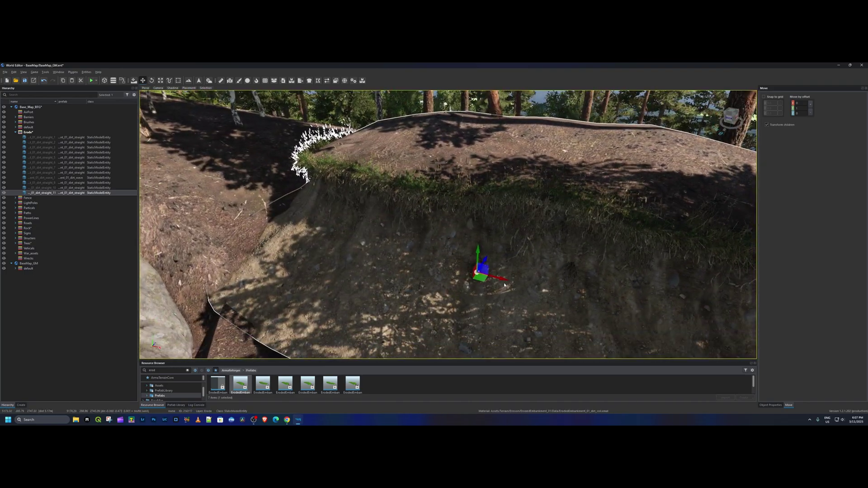
Move the dirt embankment beside the stones of the second bank, adjusting its orientation and height
{"action": "left_click_drag", "start_coordinate": [501, 281], "coordinate": [307, 242]}
{"action": "key", "text": "e"}
{"action": "right_click_drag", "start_coordinate": [307, 243], "coordinate": [189, 228]}
{"action": "key", "text": "d"}
{"action": "mouse_move", "coordinate": [398, 271]}
{"action": "right_mouse_down"}
{"action": "mouse_move", "coordinate": [418, 271]}
{"action": "mouse_move", "coordinate": [397, 271]}
{"action": "right_mouse_up"}
{"action": "key", "text": "w"}
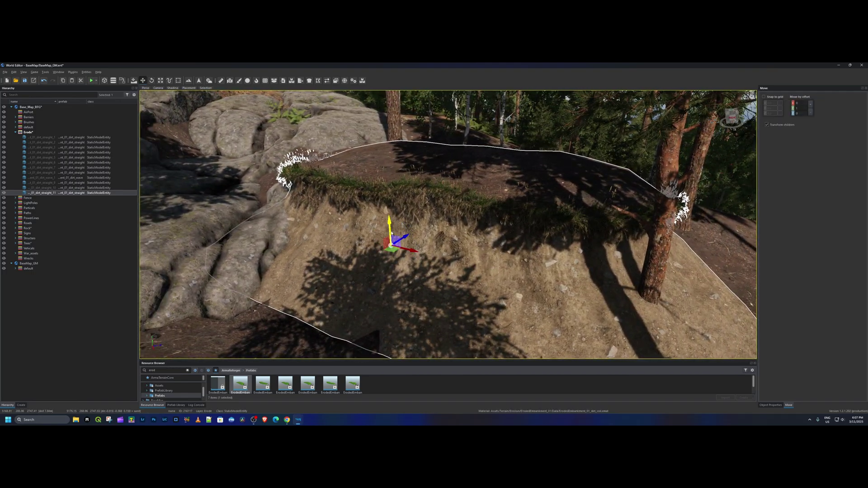
{"action": "left_click_drag", "start_coordinate": [389, 227], "coordinate": [459, 260]}
{"action": "key", "text": "e"}
{"action": "key", "text": "d"}
Place a second straight eroded dirt embankment at the stones of the trench's first bank
{"action": "right_click_drag", "start_coordinate": [459, 264], "coordinate": [323, 251]}
{"action": "key", "text": "d"}
{"action": "key", "text": "w"}
{"action": "key", "text": "w"}
{"action": "key", "text": "d"}
{"action": "key", "text": "w"}
{"action": "right_click_drag", "start_coordinate": [419, 262], "coordinate": [298, 331]}
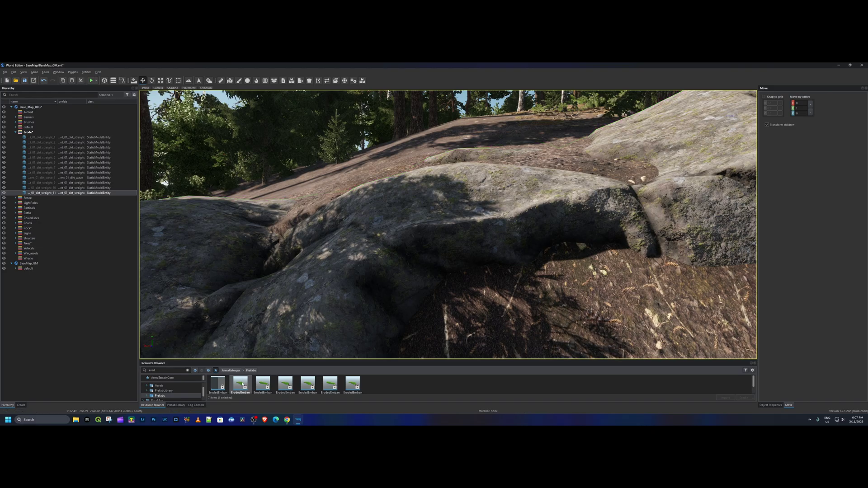
{"action": "left_click_drag", "start_coordinate": [433, 164], "coordinate": [437, 167]}
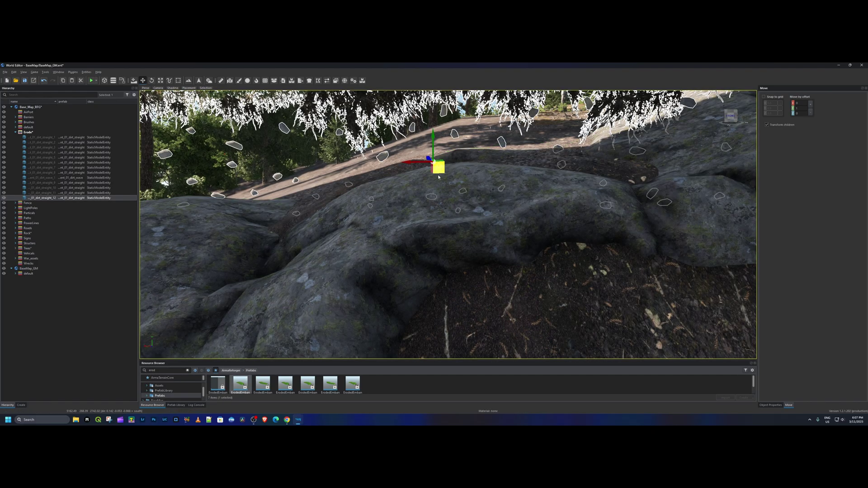
Rotate the second dirt embankment about 177° so its eroded face points toward the trench stones
{"action": "key", "text": "s"}
{"action": "key", "text": "a"}
{"action": "right_click_drag", "start_coordinate": [434, 183], "coordinate": [440, 234]}
{"action": "key", "text": "e"}
{"action": "left_click_drag", "start_coordinate": [441, 256], "coordinate": [490, 248]}
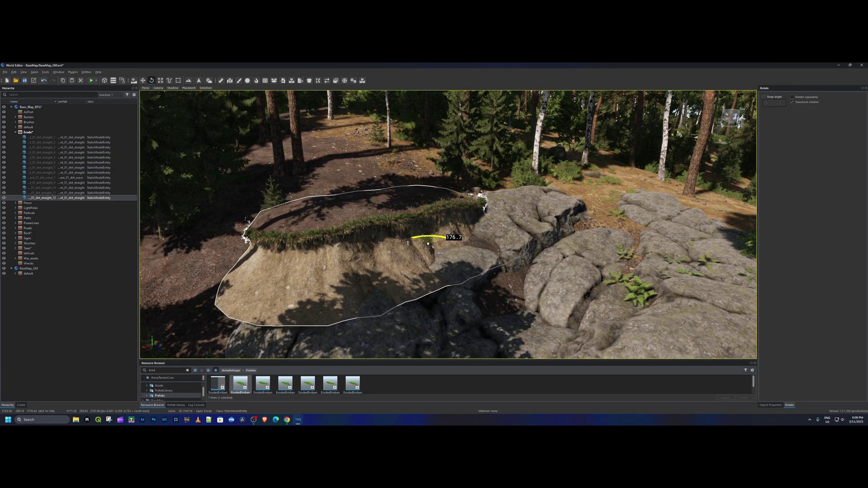
{"action": "key", "text": "e"}
{"action": "mouse_move", "coordinate": [428, 221]}
{"action": "left_mouse_down"}
{"action": "mouse_move", "coordinate": [421, 246]}
{"action": "mouse_move", "coordinate": [426, 233]}
{"action": "mouse_move", "coordinate": [435, 247]}
{"action": "mouse_move", "coordinate": [427, 236]}
{"action": "left_mouse_up"}
Tilt the second dirt embankment about 7° so it settles into the slope behind the first bank's stones
{"action": "key", "text": "w"}
{"action": "key", "text": "e"}
{"action": "key", "text": "w"}
{"action": "key", "text": "a"}
{"action": "mouse_move", "coordinate": [427, 238]}
{"action": "right_mouse_down"}
{"action": "mouse_move", "coordinate": [520, 248]}
{"action": "mouse_move", "coordinate": [425, 226]}
{"action": "right_mouse_up"}
{"action": "key", "text": "d"}
{"action": "key", "text": "w"}
{"action": "right_click_drag", "start_coordinate": [482, 230], "coordinate": [488, 230]}
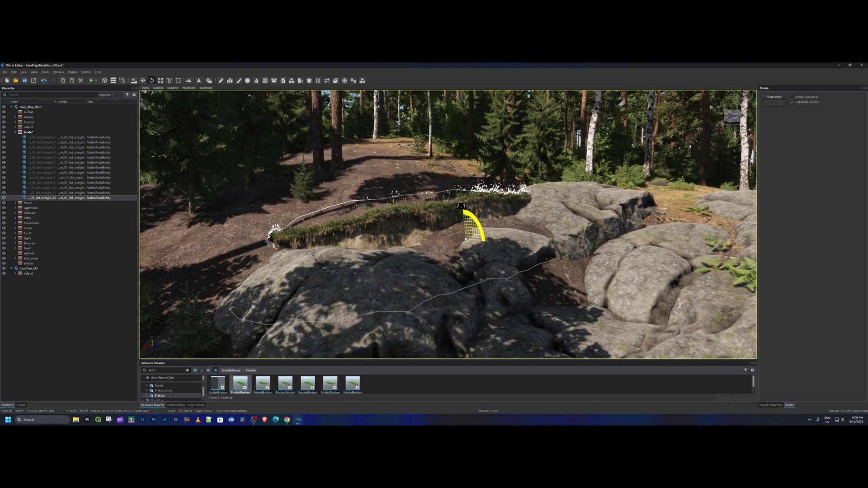
Run the world in play mode from a viewpoint in front of the trench entrance
{"action": "right_click_drag", "start_coordinate": [474, 226], "coordinate": [513, 228]}
{"action": "key", "text": "w"}
{"action": "key", "text": "d"}
{"action": "key", "text": "w"}
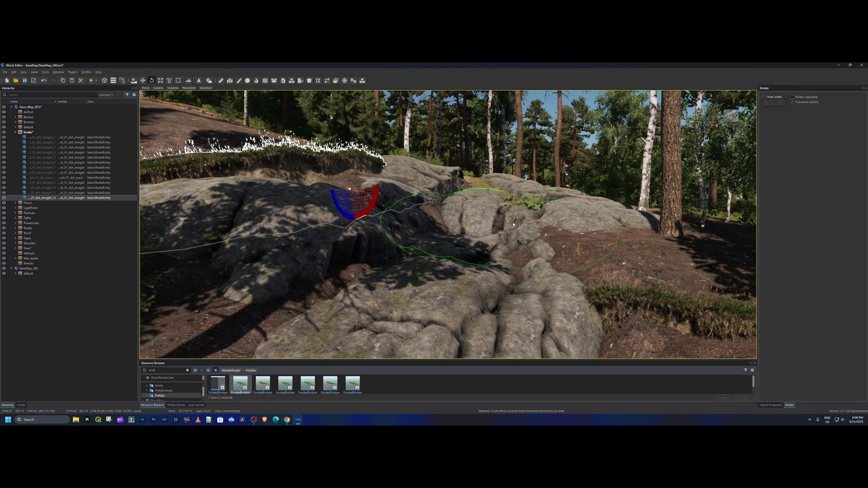
{"action": "left_click", "coordinate": [91, 80]}
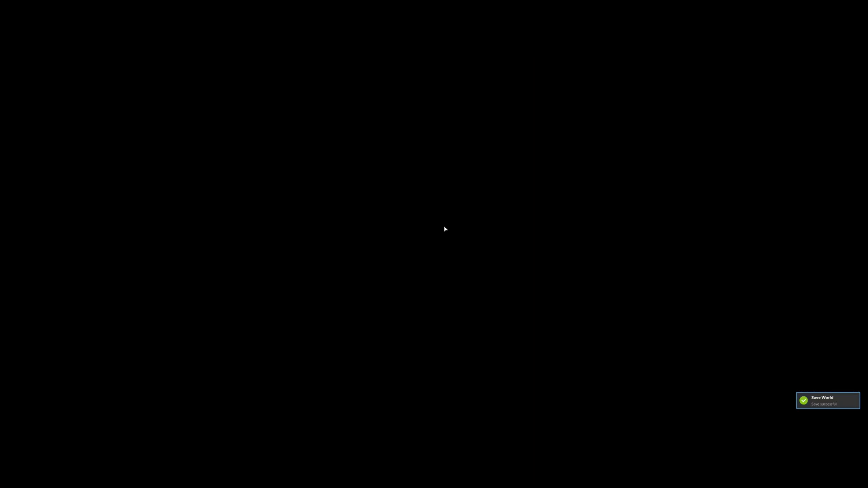
{"action": "key", "text": "y"}
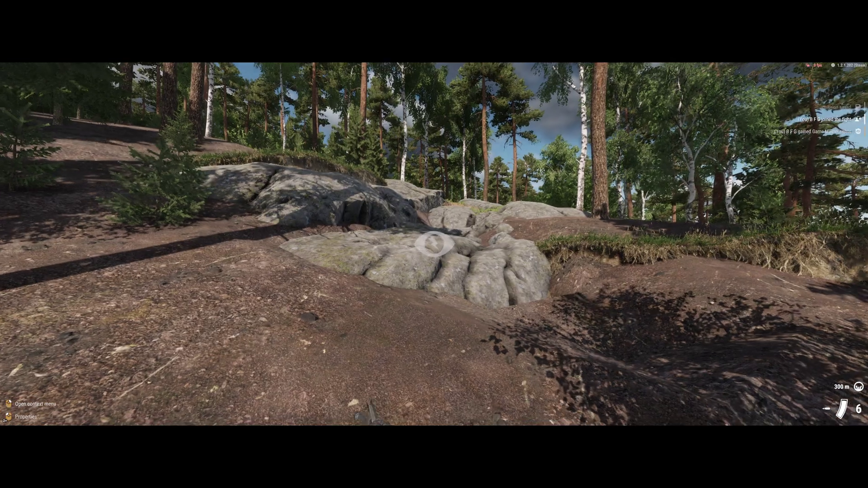
Walk through the rock-lined trench to inspect how the granite stones and embankments meet the ground
{"action": "key", "text": "w"}
{"action": "key", "text": "w"}
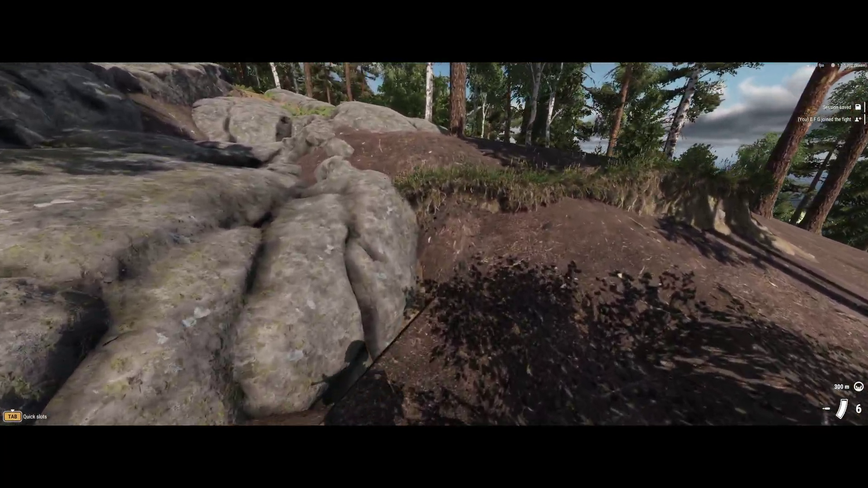
{"action": "key", "text": "w"}
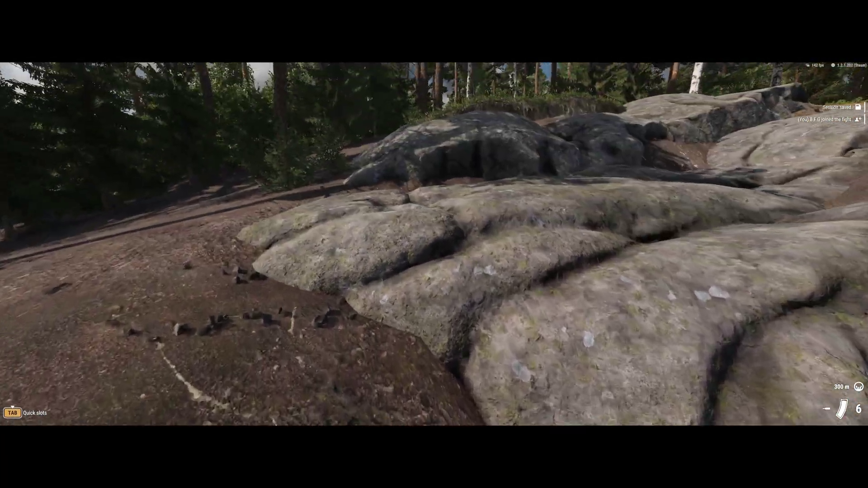
{"action": "key", "text": "w"}
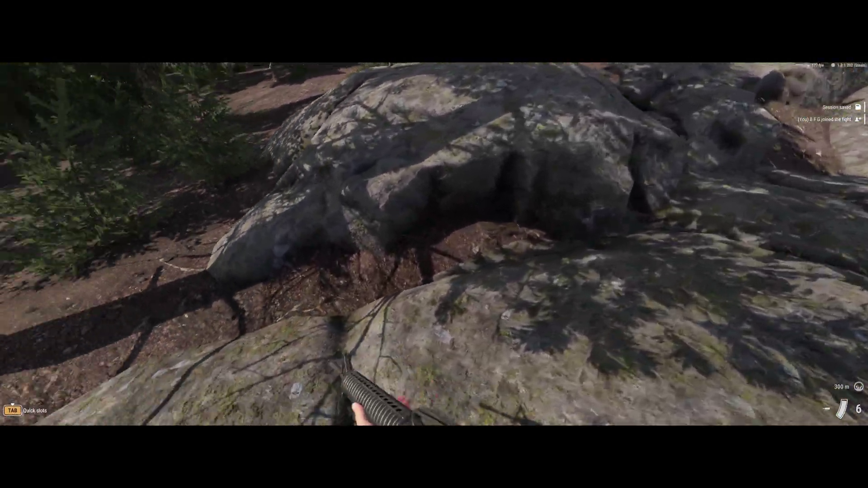
{"action": "key", "text": "w"}
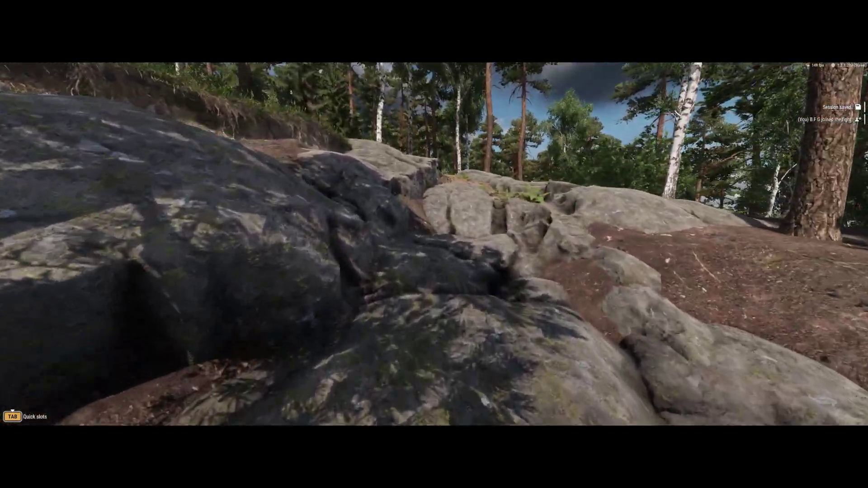
{"action": "key", "text": "w"}
{"action": "key", "text": "v"}
{"action": "key", "text": "w"}
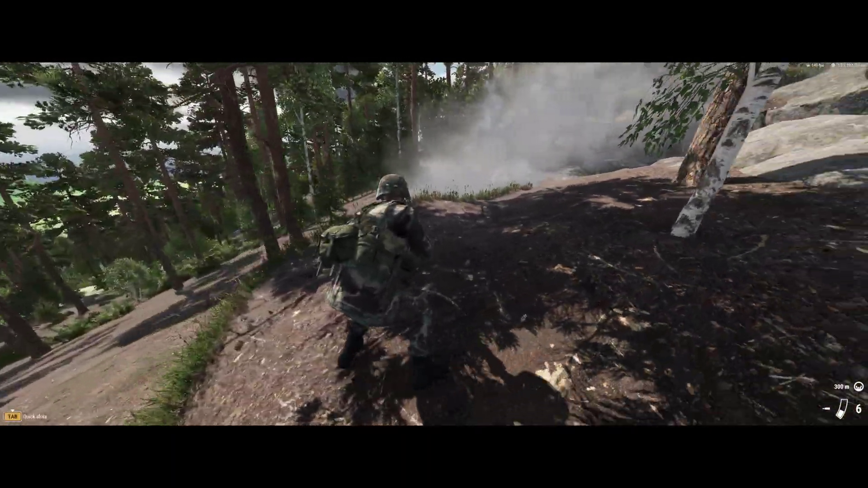
Walk around the eroded dirt embankments in third-person view to inspect their edges, and return to the World Editor
{"action": "key", "text": "w"}
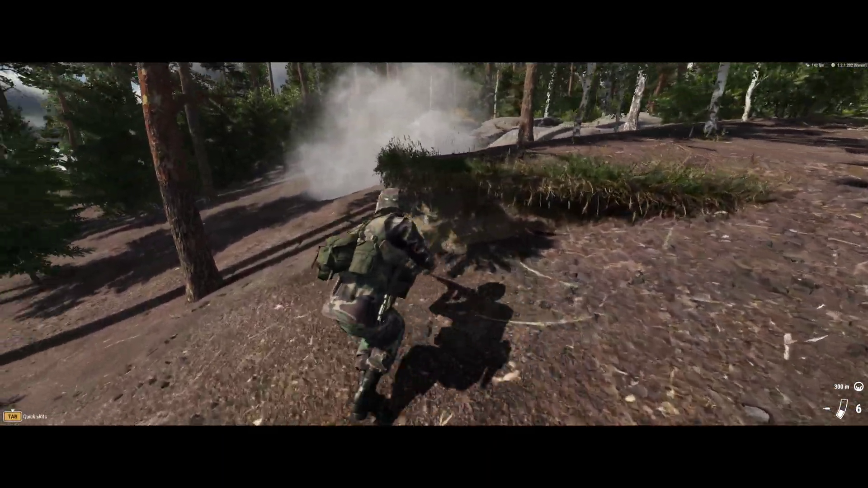
{"action": "key", "text": "w"}
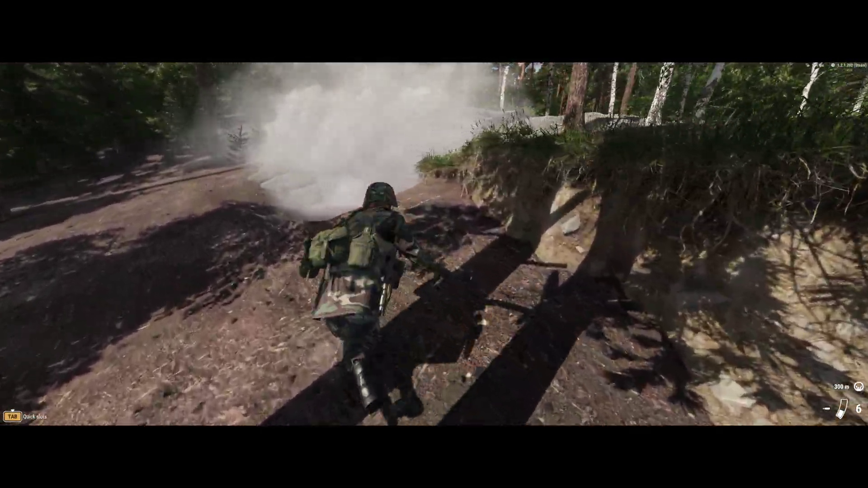
{"action": "key", "text": "w"}
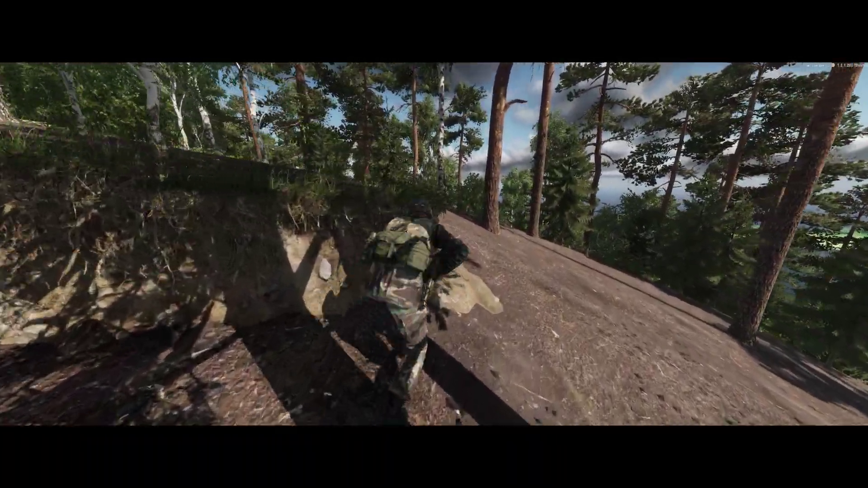
{"action": "key", "text": "w"}
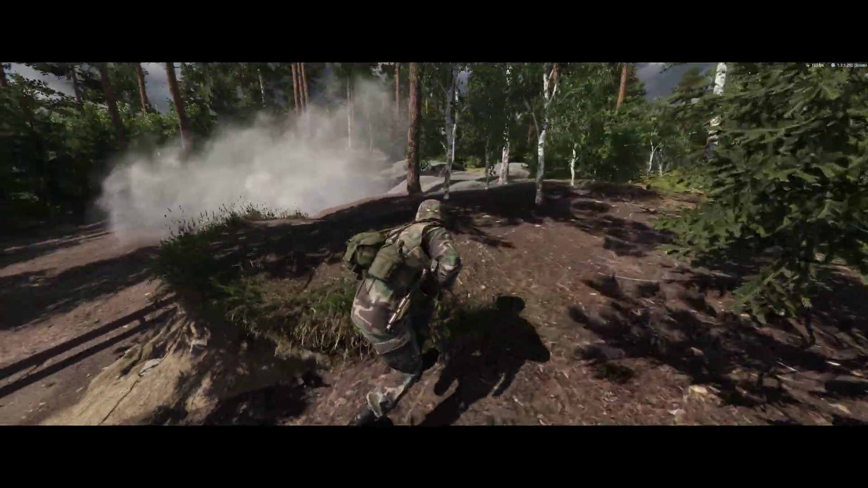
{"action": "key", "text": "w"}
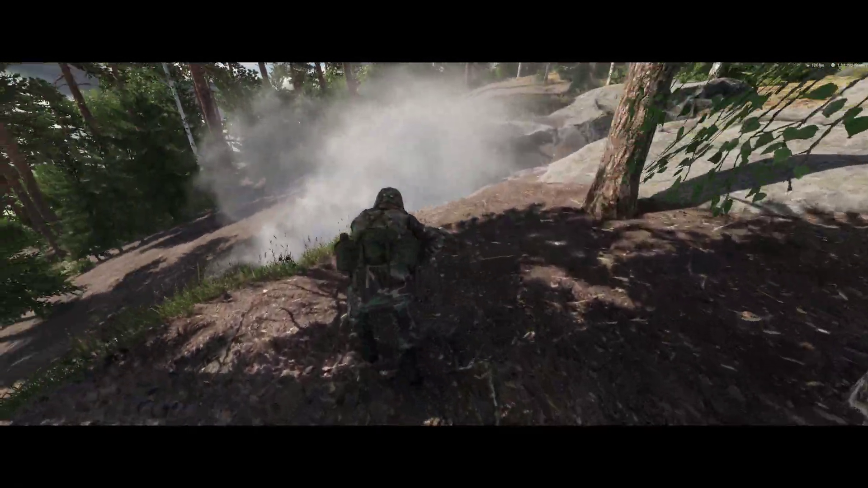
{"action": "key", "text": "shift"}
{"action": "key", "text": "w"}
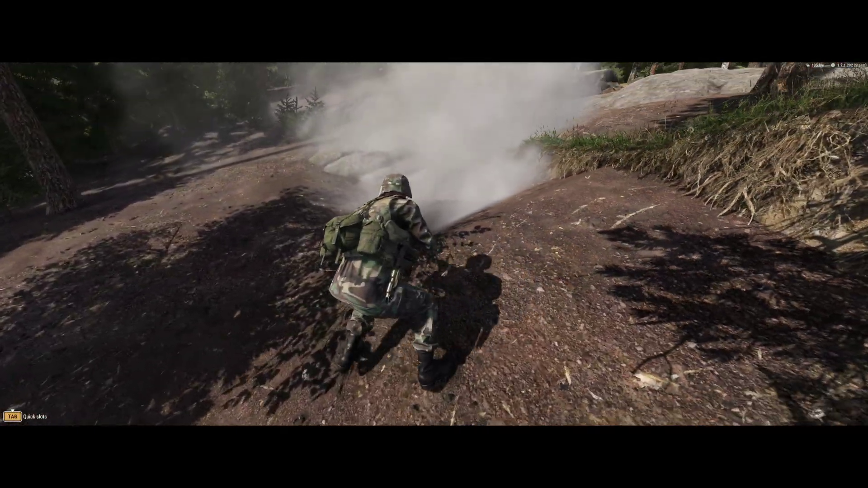
{"action": "key", "text": "w"}
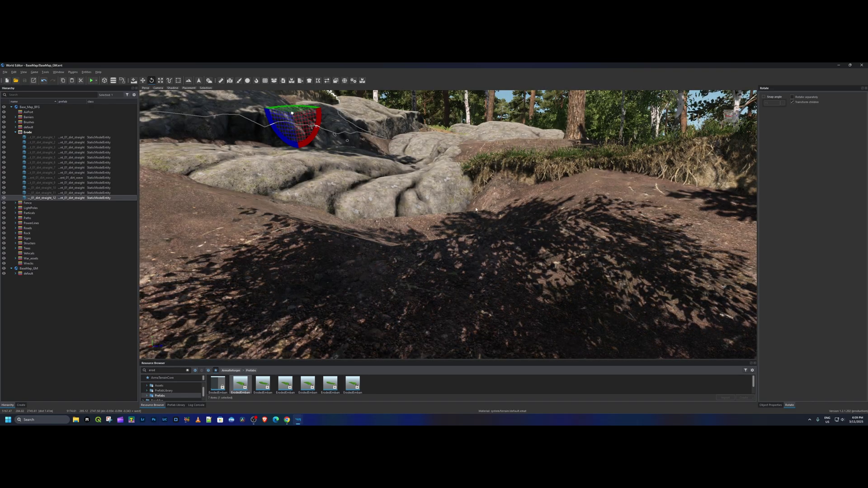
Smooth the terrain in front of the granite stones at the trench entrance with the Terrain tool
{"action": "key", "text": "t"}
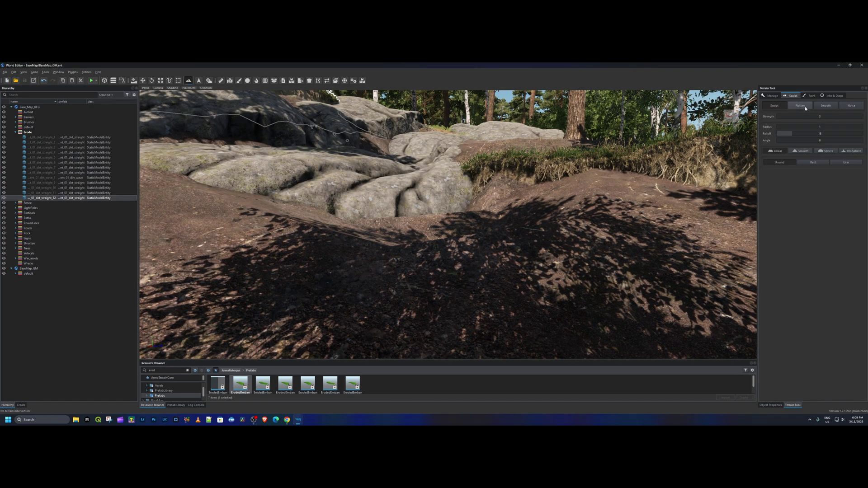
{"action": "left_click", "coordinate": [820, 107]}
{"action": "mouse_move", "coordinate": [500, 221]}
{"action": "right_mouse_down"}
{"action": "mouse_move", "coordinate": [500, 213]}
{"action": "mouse_move", "coordinate": [471, 219]}
{"action": "mouse_move", "coordinate": [453, 238]}
{"action": "mouse_move", "coordinate": [473, 149]}
{"action": "right_mouse_up"}
{"action": "scroll", "coordinate": [472, 149], "scroll_direction": "down", "scroll_amount": 5}
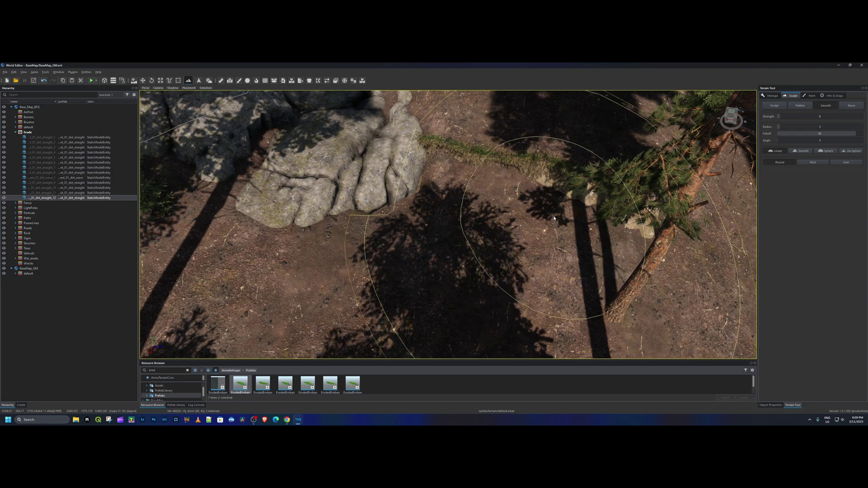
{"action": "mouse_move", "coordinate": [488, 220]}
{"action": "right_mouse_down"}
{"action": "mouse_move", "coordinate": [639, 165]}
{"action": "mouse_move", "coordinate": [560, 224]}
{"action": "mouse_move", "coordinate": [550, 217]}
{"action": "mouse_move", "coordinate": [688, 158]}
{"action": "mouse_move", "coordinate": [681, 152]}
{"action": "mouse_move", "coordinate": [563, 183]}
{"action": "mouse_move", "coordinate": [337, 165]}
{"action": "mouse_move", "coordinate": [296, 147]}
{"action": "mouse_move", "coordinate": [297, 95]}
{"action": "right_mouse_up"}
{"action": "key", "text": "a"}
{"action": "key", "text": "d"}
{"action": "key", "text": "s"}
{"action": "left_click", "coordinate": [489, 287]}
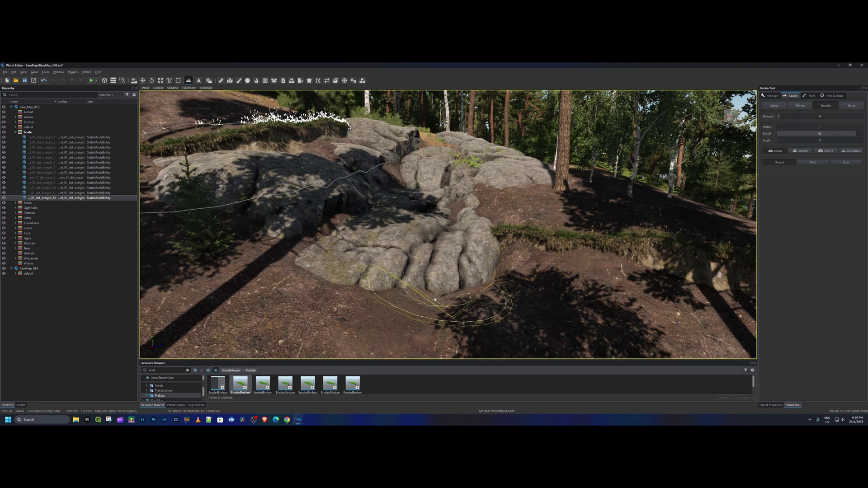
Try to smooth the terrain along the trench floor between the granite stones
{"action": "left_click_drag", "start_coordinate": [338, 240], "coordinate": [344, 225]}
{"action": "mouse_move", "coordinate": [502, 244]}
{"action": "left_mouse_down"}
{"action": "mouse_move", "coordinate": [516, 276]}
{"action": "mouse_move", "coordinate": [597, 280]}
{"action": "left_mouse_up"}
{"action": "right_click_drag", "start_coordinate": [611, 283], "coordinate": [665, 283]}
{"action": "left_click_drag", "start_coordinate": [584, 272], "coordinate": [471, 259]}
{"action": "mouse_move", "coordinate": [471, 259]}
{"action": "right_mouse_down"}
{"action": "mouse_move", "coordinate": [425, 253]}
{"action": "mouse_move", "coordinate": [446, 262]}
{"action": "mouse_move", "coordinate": [395, 273]}
{"action": "mouse_move", "coordinate": [417, 272]}
{"action": "right_mouse_up"}
{"action": "left_click_drag", "start_coordinate": [417, 273], "coordinate": [475, 274]}
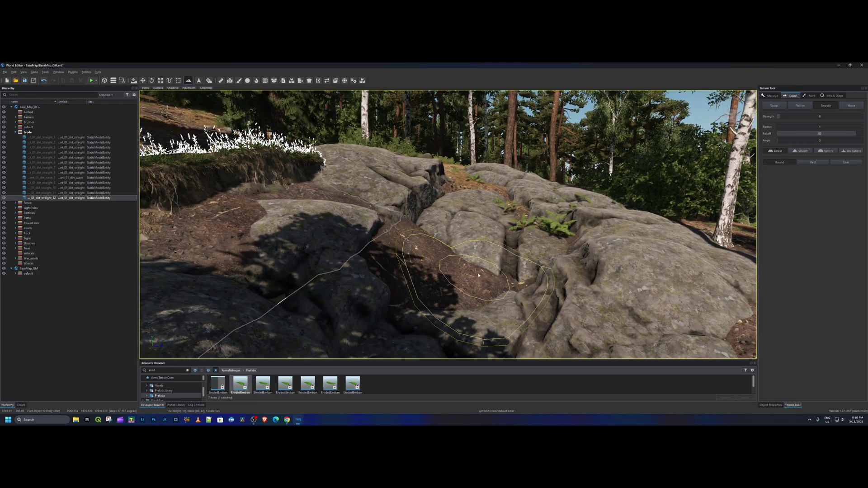
{"action": "right_click_drag", "start_coordinate": [564, 254], "coordinate": [552, 258]}
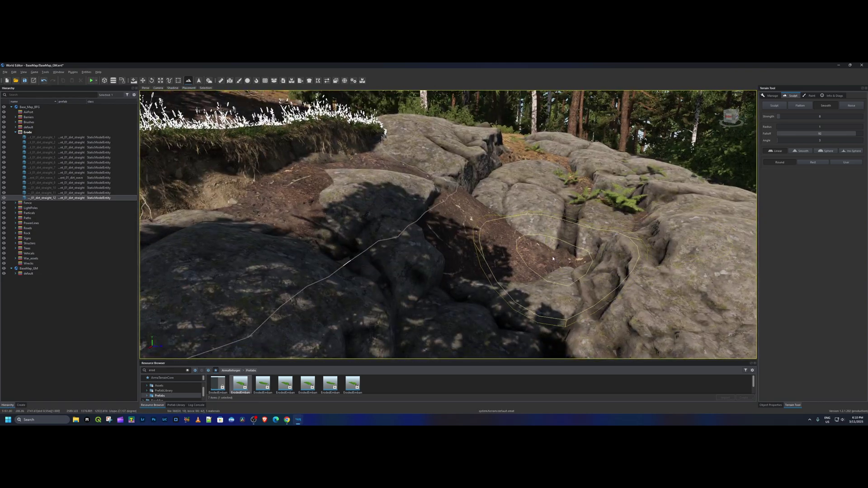
Undo the last four terrain smoothing strokes in the trench
{"action": "key", "text": "ctrl+z"}
{"action": "key", "text": "ctrl+z"}
{"action": "key", "text": "ctrl+z"}
{"action": "key", "text": "ctrl+z"}
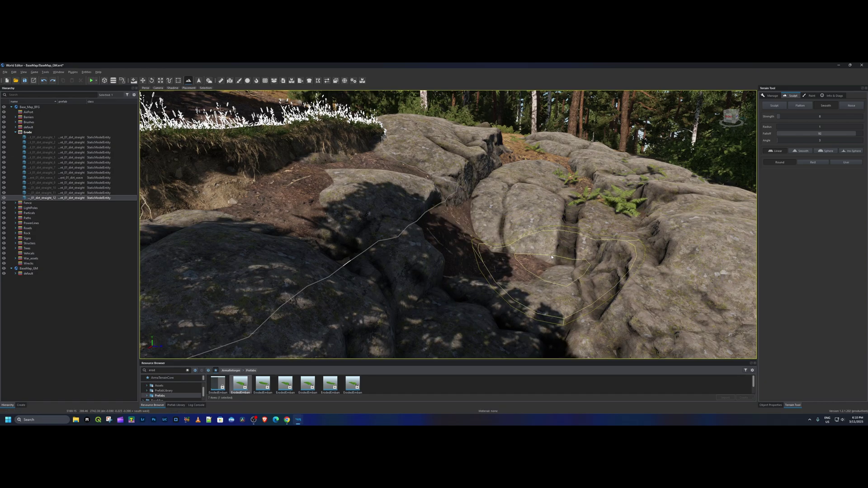
Reshape and smooth the ground in the gap between the granite stones at the trench's far end
{"action": "right_click_drag", "start_coordinate": [552, 256], "coordinate": [486, 243]}
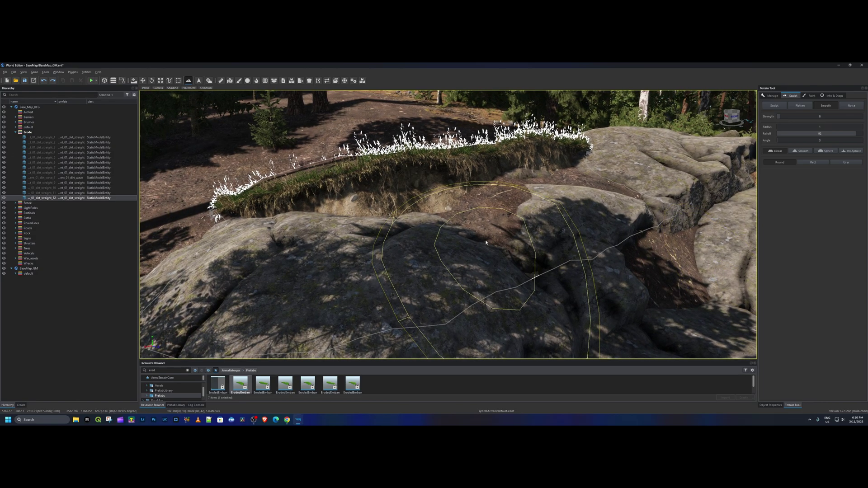
{"action": "mouse_move", "coordinate": [614, 222]}
{"action": "right_mouse_down"}
{"action": "mouse_move", "coordinate": [705, 199]}
{"action": "mouse_move", "coordinate": [691, 201]}
{"action": "mouse_move", "coordinate": [715, 186]}
{"action": "mouse_move", "coordinate": [486, 246]}
{"action": "right_mouse_up"}
{"action": "key", "text": "w"}
{"action": "key", "text": "w"}
{"action": "left_click", "coordinate": [487, 246]}
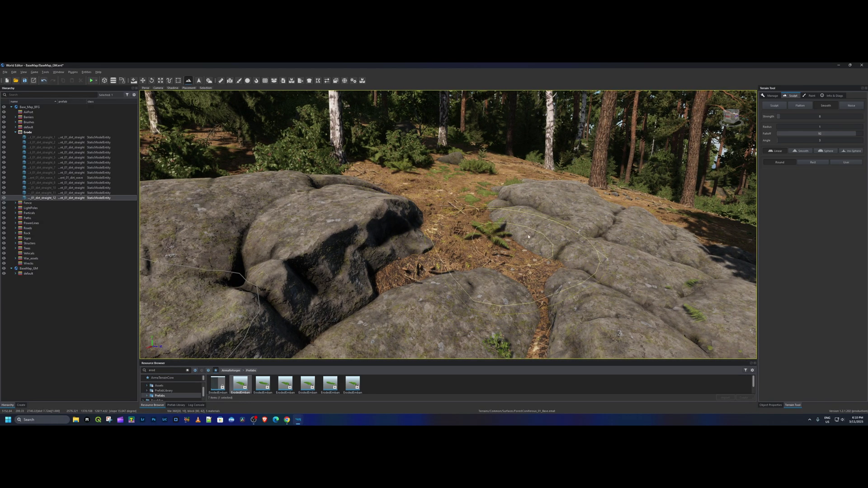
{"action": "left_click", "coordinate": [801, 106]}
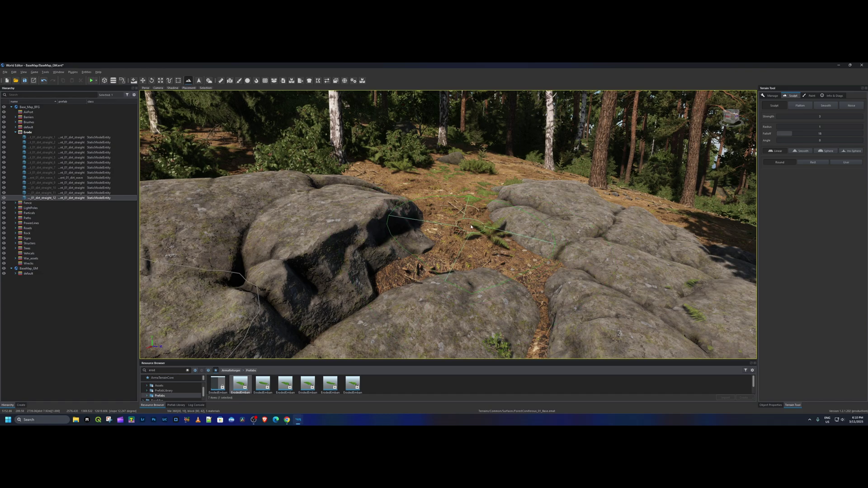
{"action": "mouse_move", "coordinate": [471, 226]}
{"action": "left_mouse_down"}
{"action": "mouse_move", "coordinate": [488, 250]}
{"action": "mouse_move", "coordinate": [465, 216]}
{"action": "mouse_move", "coordinate": [468, 240]}
{"action": "mouse_move", "coordinate": [448, 217]}
{"action": "mouse_move", "coordinate": [502, 285]}
{"action": "mouse_move", "coordinate": [533, 305]}
{"action": "mouse_move", "coordinate": [537, 291]}
{"action": "left_mouse_up"}
{"action": "left_click", "coordinate": [826, 106]}
{"action": "right_click_drag", "start_coordinate": [537, 290], "coordinate": [467, 278]}
{"action": "mouse_move", "coordinate": [466, 278]}
{"action": "left_mouse_down"}
{"action": "mouse_move", "coordinate": [460, 259]}
{"action": "mouse_move", "coordinate": [540, 253]}
{"action": "left_mouse_up"}
{"action": "right_click_drag", "start_coordinate": [540, 252], "coordinate": [512, 240]}
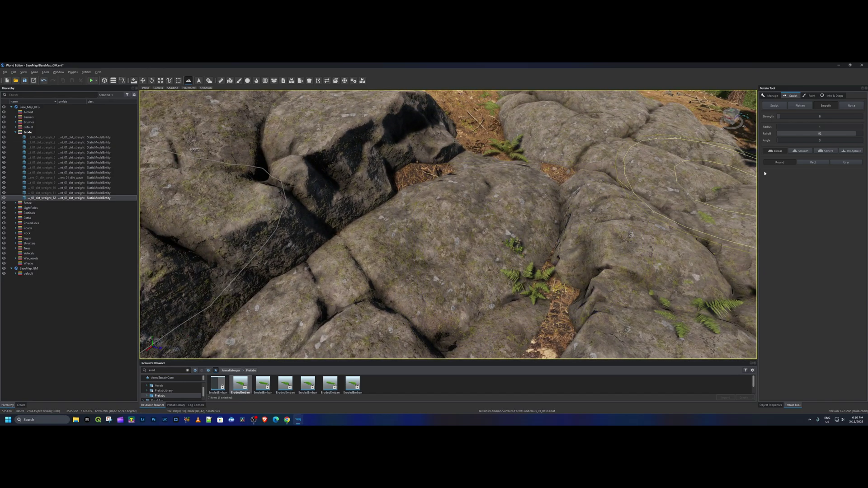
Paint the MountainGrass_01 surface onto the forest floor behind the stones at the trench's far end
{"action": "left_click", "coordinate": [811, 95]}
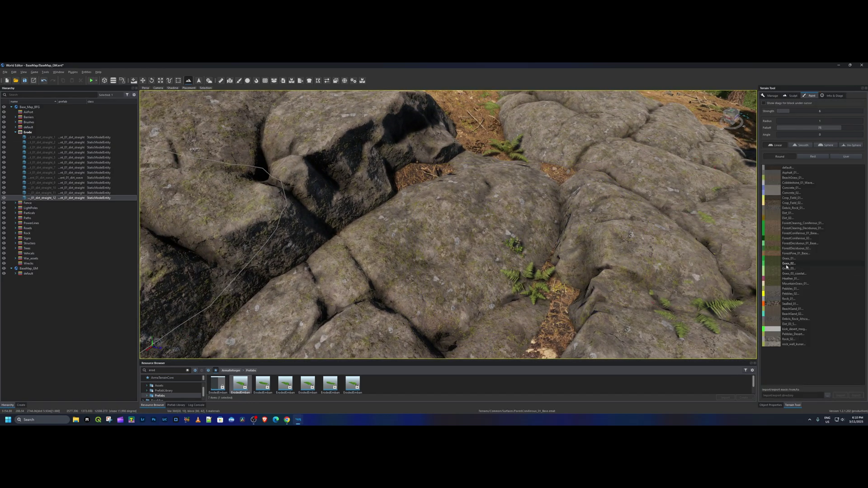
{"action": "left_click", "coordinate": [792, 285]}
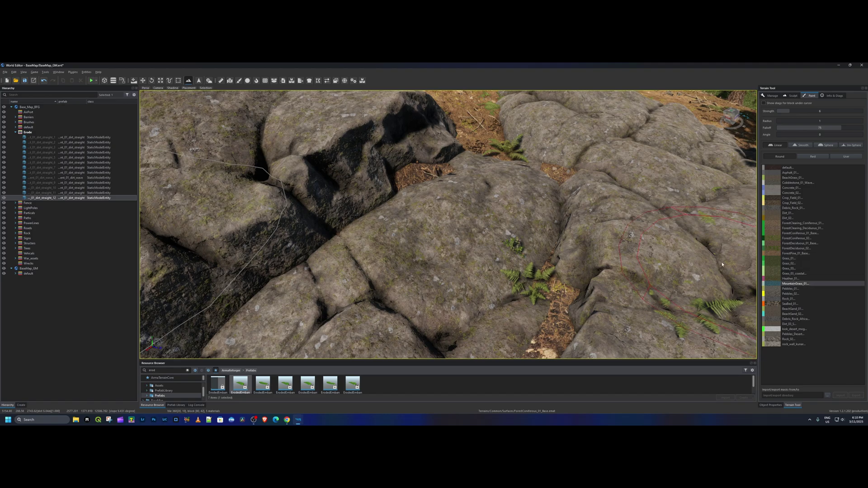
{"action": "left_click_drag", "start_coordinate": [497, 154], "coordinate": [489, 134]}
{"action": "right_click_drag", "start_coordinate": [489, 134], "coordinate": [491, 133]}
{"action": "mouse_move", "coordinate": [491, 133]}
{"action": "left_mouse_down"}
{"action": "mouse_move", "coordinate": [484, 142]}
{"action": "mouse_move", "coordinate": [494, 179]}
{"action": "mouse_move", "coordinate": [514, 136]}
{"action": "left_mouse_up"}
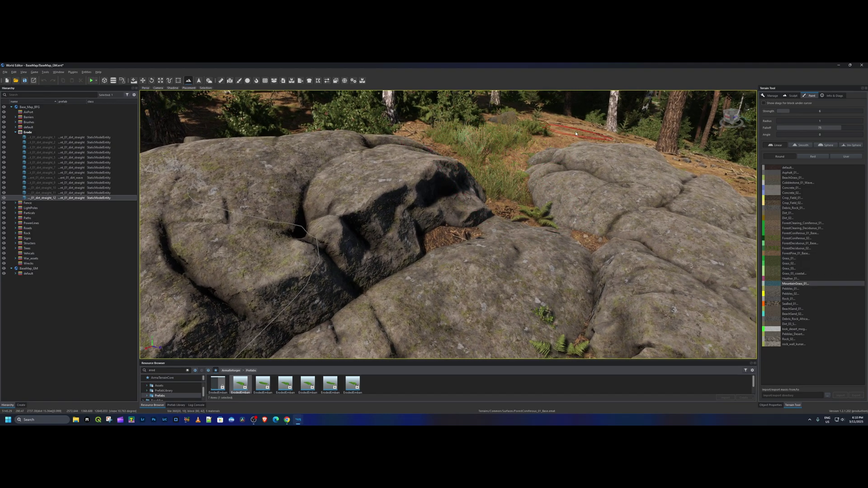
{"action": "mouse_move", "coordinate": [581, 128]}
{"action": "left_mouse_down"}
{"action": "mouse_move", "coordinate": [565, 120]}
{"action": "mouse_move", "coordinate": [555, 146]}
{"action": "left_mouse_up"}
Paint patches of MountainGrass_01 around the small spruce beyond the dirt embankment and save the world
{"action": "mouse_move", "coordinate": [695, 173]}
{"action": "right_mouse_down"}
{"action": "mouse_move", "coordinate": [470, 168]}
{"action": "mouse_move", "coordinate": [407, 190]}
{"action": "mouse_move", "coordinate": [398, 213]}
{"action": "mouse_move", "coordinate": [398, 154]}
{"action": "right_mouse_up"}
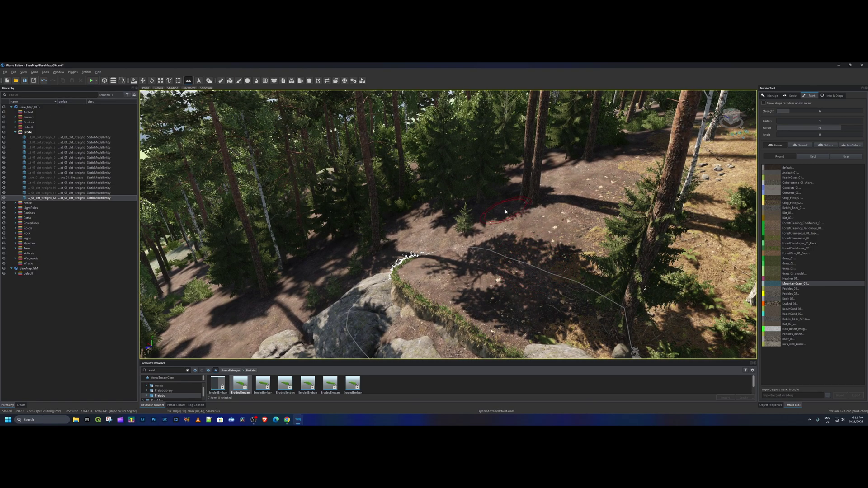
{"action": "mouse_move", "coordinate": [542, 225]}
{"action": "left_mouse_down"}
{"action": "mouse_move", "coordinate": [527, 222]}
{"action": "mouse_move", "coordinate": [624, 154]}
{"action": "mouse_move", "coordinate": [521, 232]}
{"action": "left_mouse_up"}
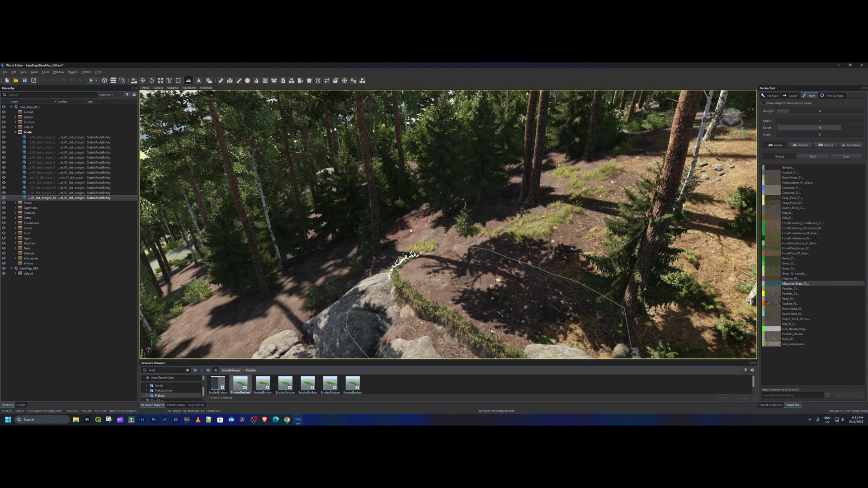
{"action": "left_click_drag", "start_coordinate": [414, 229], "coordinate": [422, 236]}
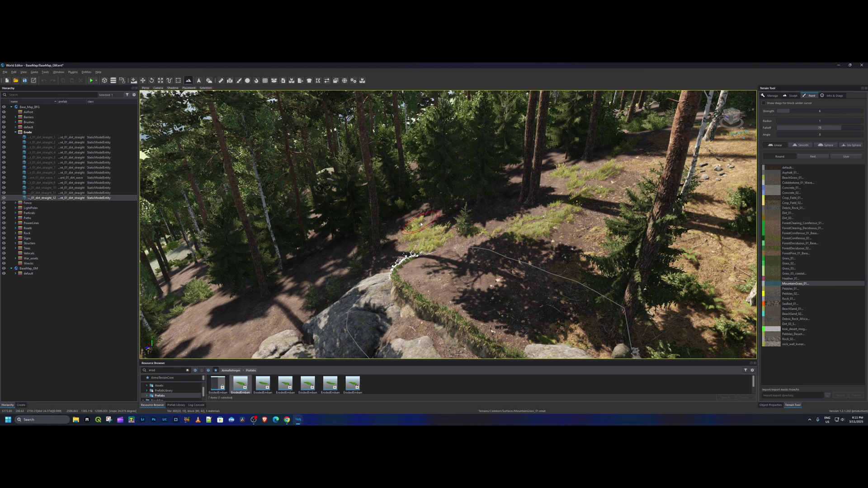
{"action": "key", "text": "ctrl+s"}
Paint scattered MountainGrass_01 patches on the bare slope behind the granite stones near the pines
{"action": "key", "text": "a"}
{"action": "right_click_drag", "start_coordinate": [423, 222], "coordinate": [294, 222]}
{"action": "key", "text": "d"}
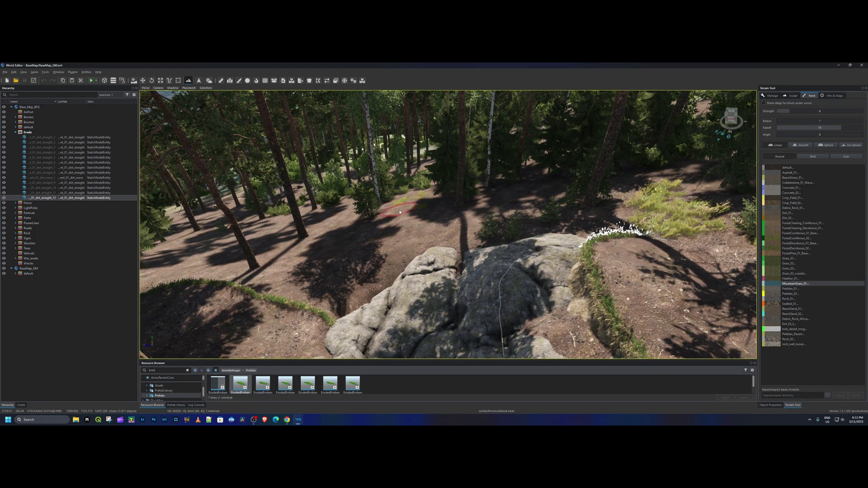
{"action": "mouse_move", "coordinate": [409, 233]}
{"action": "left_mouse_down"}
{"action": "mouse_move", "coordinate": [438, 237]}
{"action": "mouse_move", "coordinate": [459, 226]}
{"action": "left_mouse_up"}
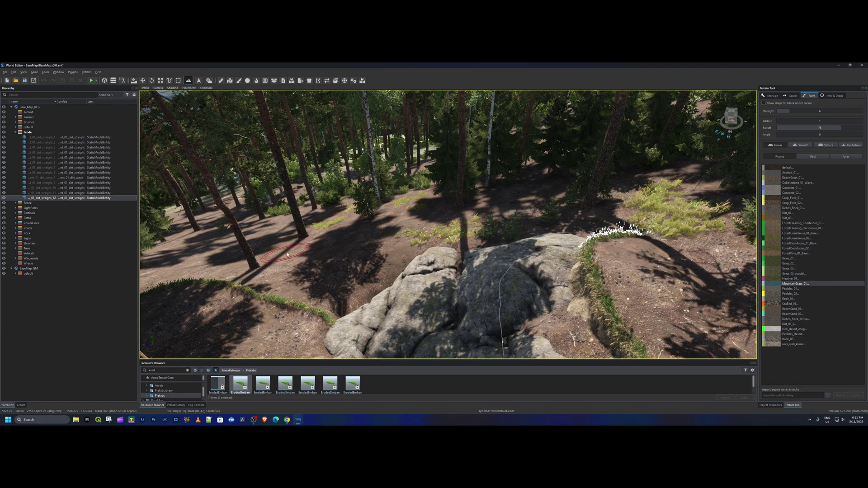
Paint MountainGrass_01 beside the leaning pine near the embankment and Dirt_01 on the ground behind the granite stones
{"action": "left_click_drag", "start_coordinate": [183, 280], "coordinate": [232, 277]}
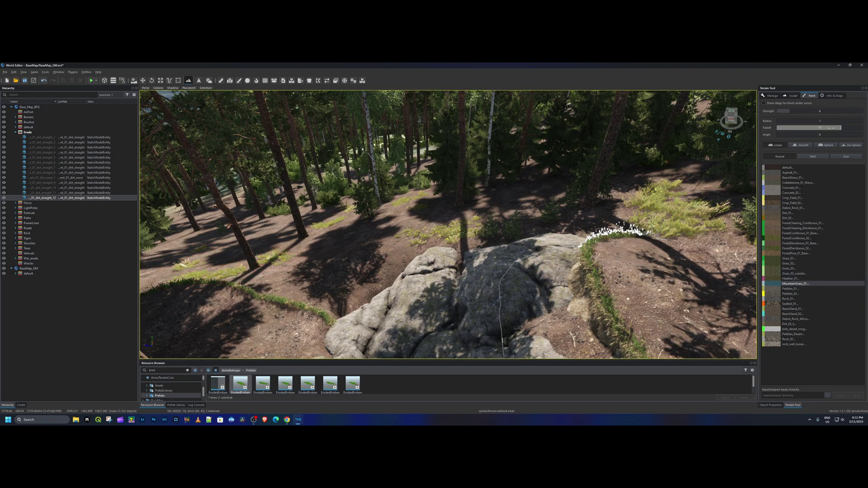
{"action": "left_click", "coordinate": [780, 214]}
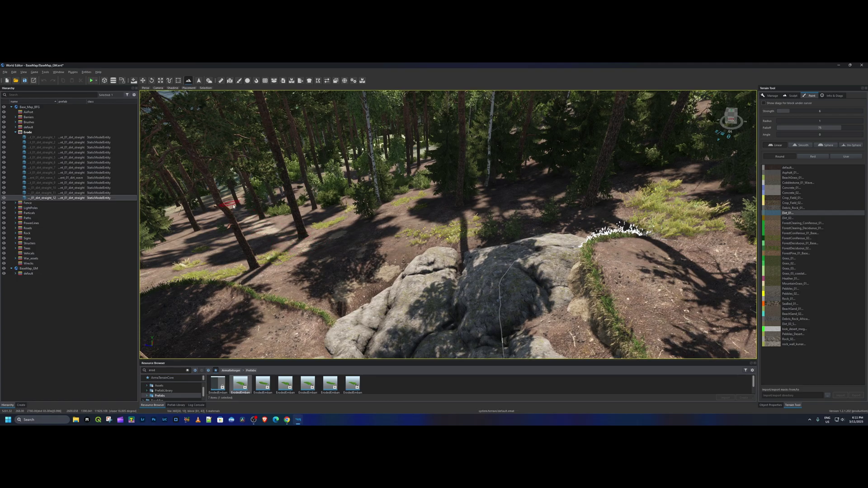
{"action": "right_click_drag", "start_coordinate": [267, 221], "coordinate": [190, 213]}
{"action": "right_click_drag", "start_coordinate": [344, 225], "coordinate": [326, 226]}
{"action": "key", "text": "d"}
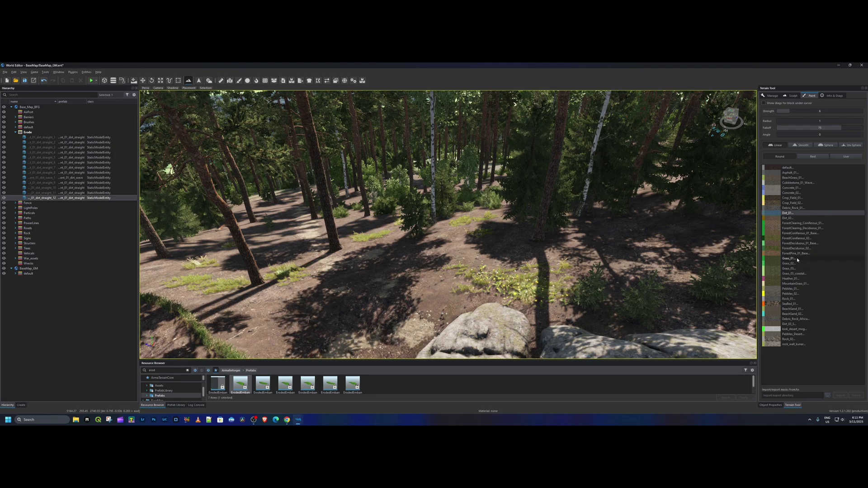
Paint scattered MountainGrass_01 patches across the bare forest floor between the granite stones and the trees behind them
{"action": "left_click", "coordinate": [797, 284]}
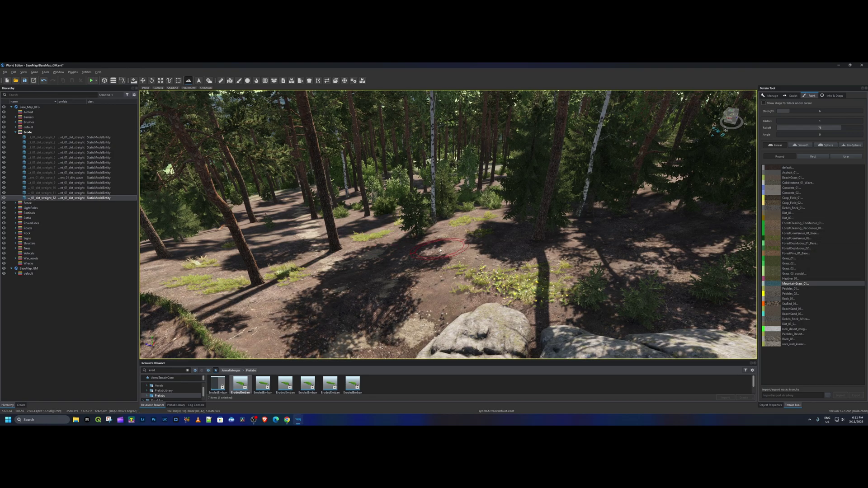
{"action": "mouse_move", "coordinate": [431, 261]}
{"action": "left_mouse_down"}
{"action": "mouse_move", "coordinate": [457, 305]}
{"action": "mouse_move", "coordinate": [447, 316]}
{"action": "left_mouse_up"}
{"action": "mouse_move", "coordinate": [447, 316]}
{"action": "right_mouse_down"}
{"action": "mouse_move", "coordinate": [543, 343]}
{"action": "mouse_move", "coordinate": [463, 293]}
{"action": "right_mouse_up"}
{"action": "left_click_drag", "start_coordinate": [462, 292], "coordinate": [455, 283]}
{"action": "right_click_drag", "start_coordinate": [454, 282], "coordinate": [507, 247]}
{"action": "left_click_drag", "start_coordinate": [508, 247], "coordinate": [522, 221]}
{"action": "mouse_move", "coordinate": [472, 160]}
{"action": "left_mouse_down"}
{"action": "mouse_move", "coordinate": [402, 183]}
{"action": "mouse_move", "coordinate": [373, 206]}
{"action": "mouse_move", "coordinate": [378, 220]}
{"action": "left_mouse_up"}
{"action": "mouse_move", "coordinate": [378, 220]}
{"action": "right_mouse_down"}
{"action": "mouse_move", "coordinate": [366, 239]}
{"action": "mouse_move", "coordinate": [461, 261]}
{"action": "mouse_move", "coordinate": [463, 285]}
{"action": "right_mouse_up"}
{"action": "left_click", "coordinate": [366, 242]}
{"action": "mouse_move", "coordinate": [463, 285]}
{"action": "left_mouse_down"}
{"action": "mouse_move", "coordinate": [454, 263]}
{"action": "mouse_move", "coordinate": [545, 305]}
{"action": "left_mouse_up"}
Extend the MountainGrass_01 patches on the bare ground beside the granite stones and around the nearby pine
{"action": "right_click_drag", "start_coordinate": [545, 305], "coordinate": [633, 352]}
{"action": "right_click_drag", "start_coordinate": [457, 257], "coordinate": [427, 258]}
{"action": "mouse_move", "coordinate": [427, 257]}
{"action": "left_mouse_down"}
{"action": "mouse_move", "coordinate": [414, 269]}
{"action": "mouse_move", "coordinate": [425, 266]}
{"action": "left_mouse_up"}
{"action": "right_click_drag", "start_coordinate": [425, 267], "coordinate": [362, 251]}
{"action": "left_click_drag", "start_coordinate": [304, 236], "coordinate": [331, 266]}
{"action": "mouse_move", "coordinate": [340, 216]}
{"action": "left_mouse_down"}
{"action": "mouse_move", "coordinate": [390, 167]}
{"action": "mouse_move", "coordinate": [400, 129]}
{"action": "left_mouse_up"}
{"action": "right_click_drag", "start_coordinate": [400, 129], "coordinate": [405, 133]}
Undo the last paint strokes beside the stones and save the world
{"action": "key", "text": "ctrl+z"}
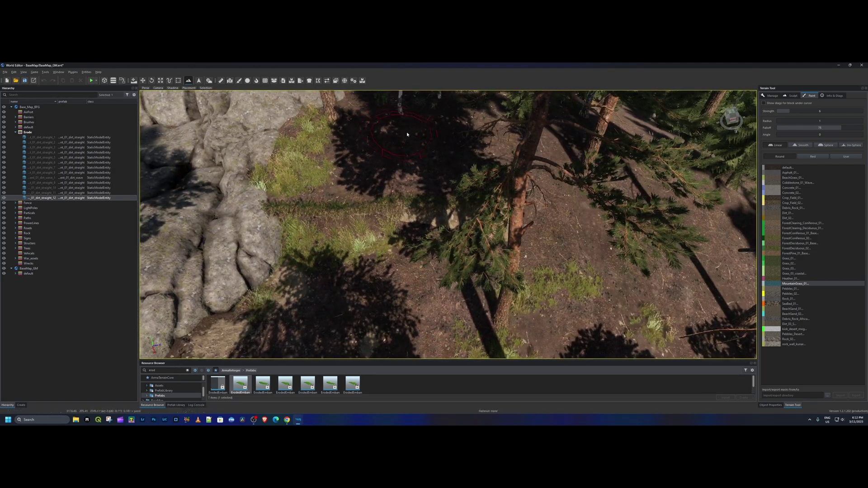
{"action": "right_click_drag", "start_coordinate": [452, 150], "coordinate": [398, 130]}
{"action": "key", "text": "ctrl+z"}
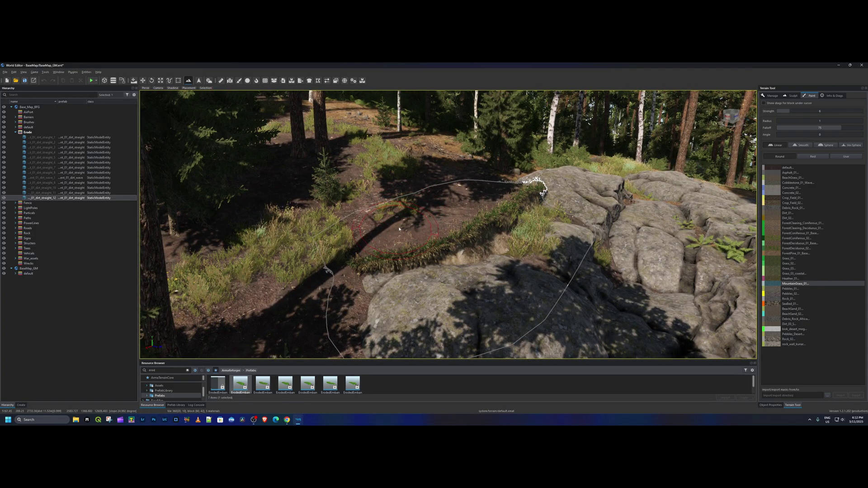
{"action": "key", "text": "ctrl+s"}
Launch the world in play mode near the trench, play as the character and switch to third-person view
{"action": "mouse_move", "coordinate": [554, 177]}
{"action": "right_mouse_down"}
{"action": "mouse_move", "coordinate": [583, 192]}
{"action": "mouse_move", "coordinate": [724, 190]}
{"action": "mouse_move", "coordinate": [369, 181]}
{"action": "mouse_move", "coordinate": [254, 167]}
{"action": "mouse_move", "coordinate": [314, 172]}
{"action": "mouse_move", "coordinate": [271, 203]}
{"action": "mouse_move", "coordinate": [217, 208]}
{"action": "mouse_move", "coordinate": [149, 186]}
{"action": "mouse_move", "coordinate": [407, 199]}
{"action": "mouse_move", "coordinate": [434, 181]}
{"action": "mouse_move", "coordinate": [512, 195]}
{"action": "right_mouse_up"}
{"action": "key", "text": "w"}
{"action": "key", "text": "s"}
{"action": "key", "text": "s"}
{"action": "key", "text": "w"}
{"action": "key", "text": "d"}
{"action": "key", "text": "q"}
{"action": "key", "text": "1"}
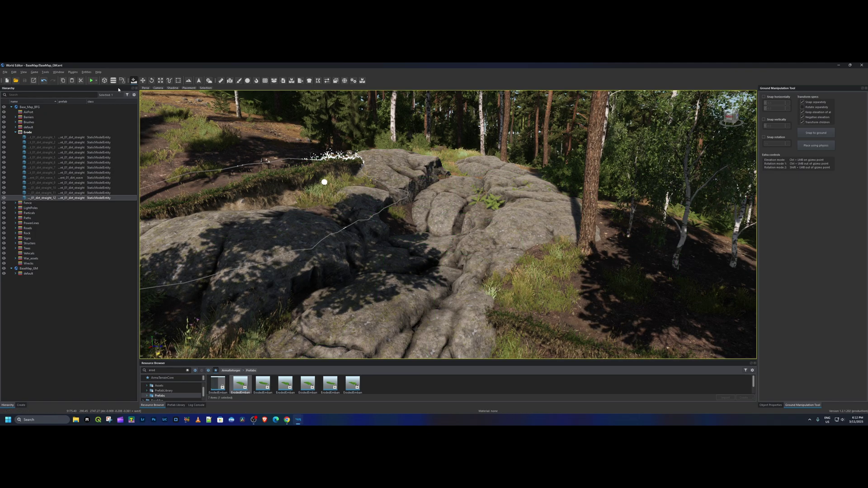
{"action": "left_click", "coordinate": [92, 82]}
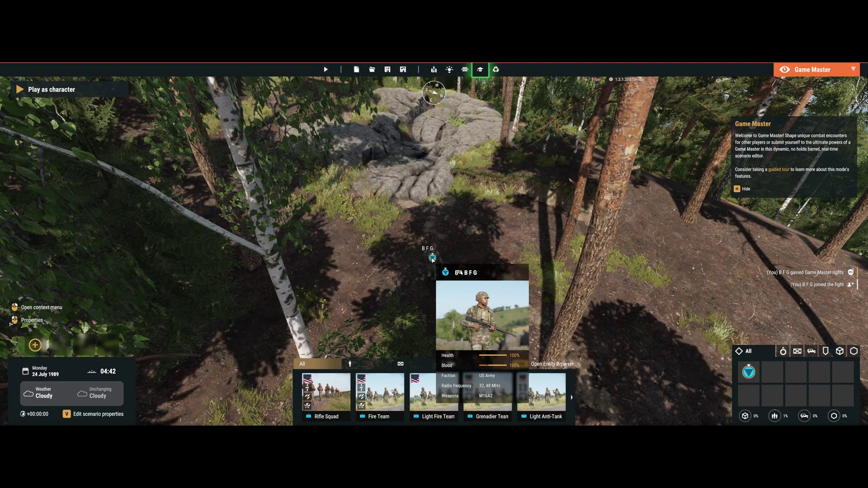
{"action": "key", "text": "y"}
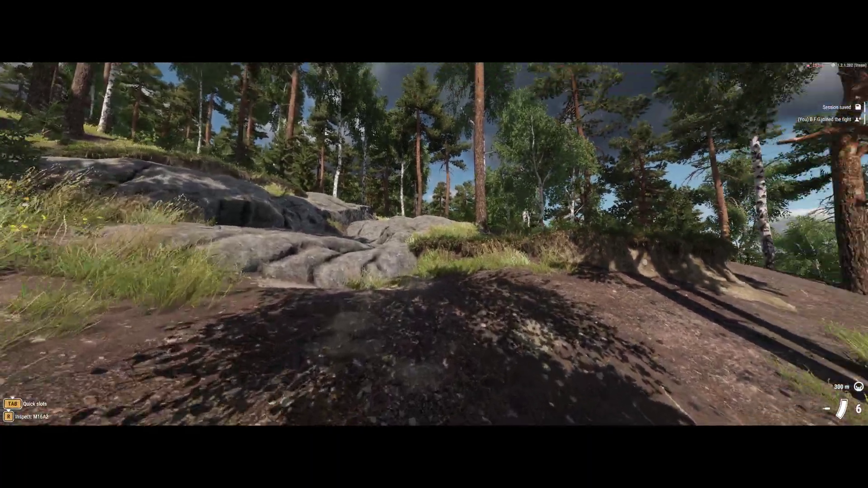
{"action": "key", "text": "v"}
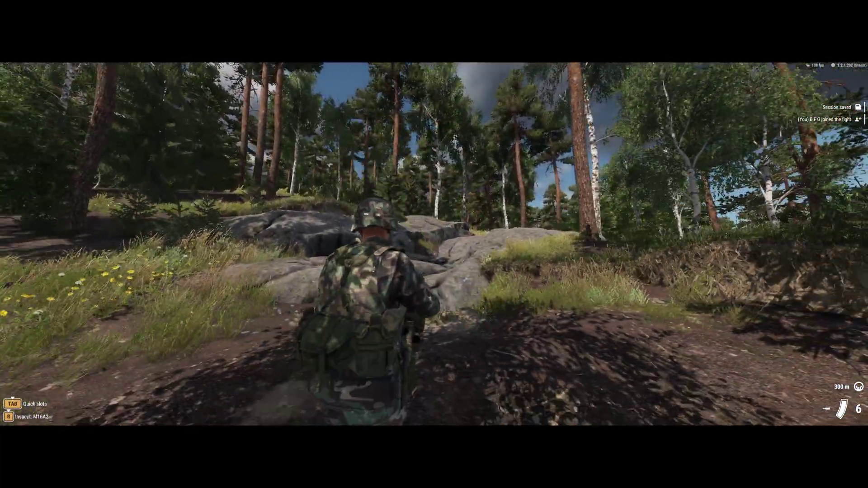
Walk the character around the trench entrance to inspect the granite stones, eroded embankments and painted grass in-game
{"action": "key", "text": "w"}
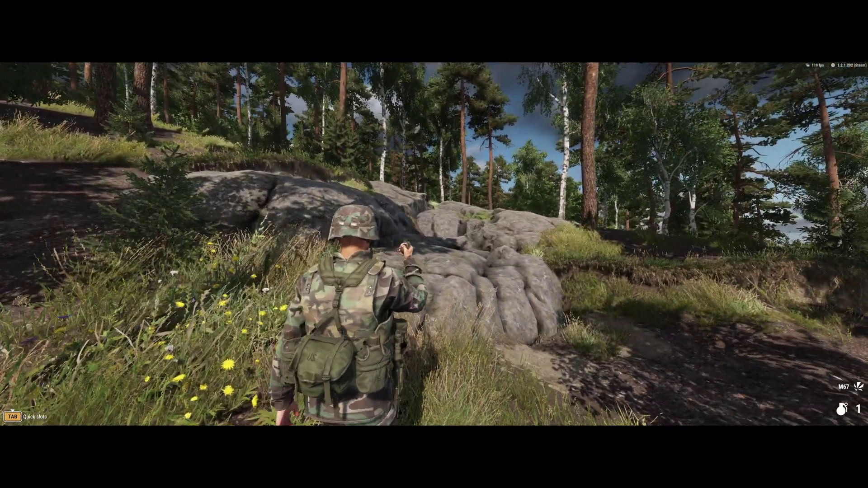
{"action": "key", "text": "w"}
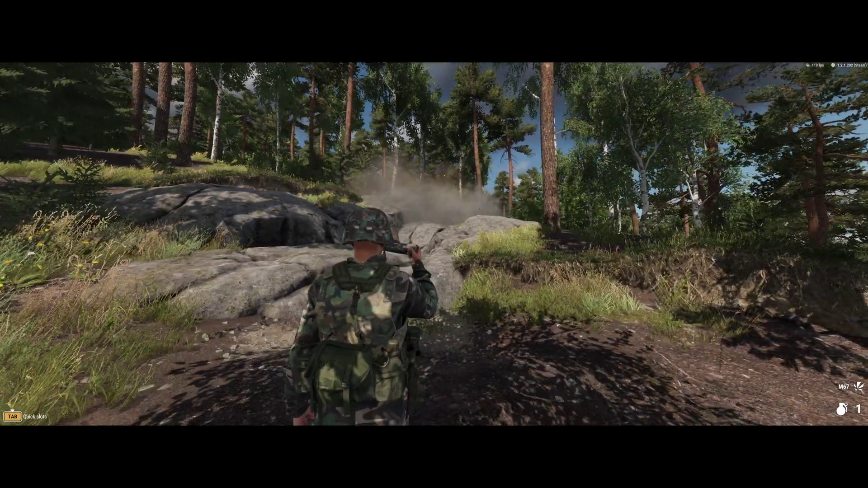
{"action": "key", "text": "w"}
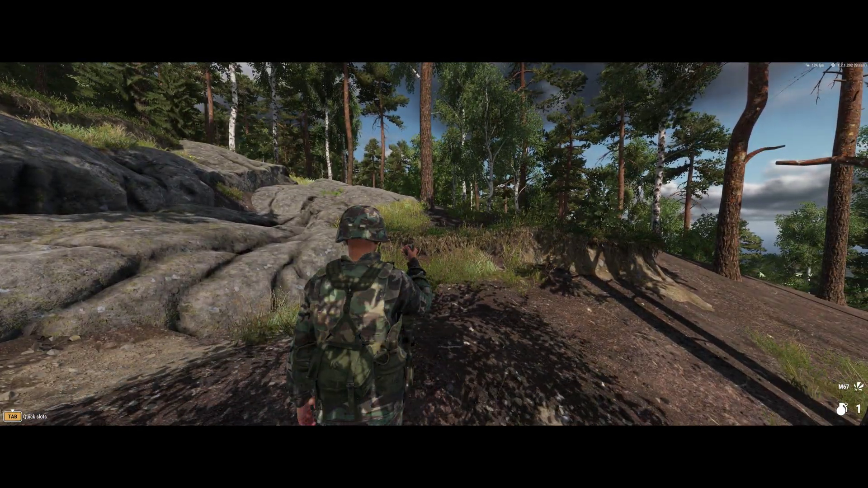
{"action": "key", "text": "w"}
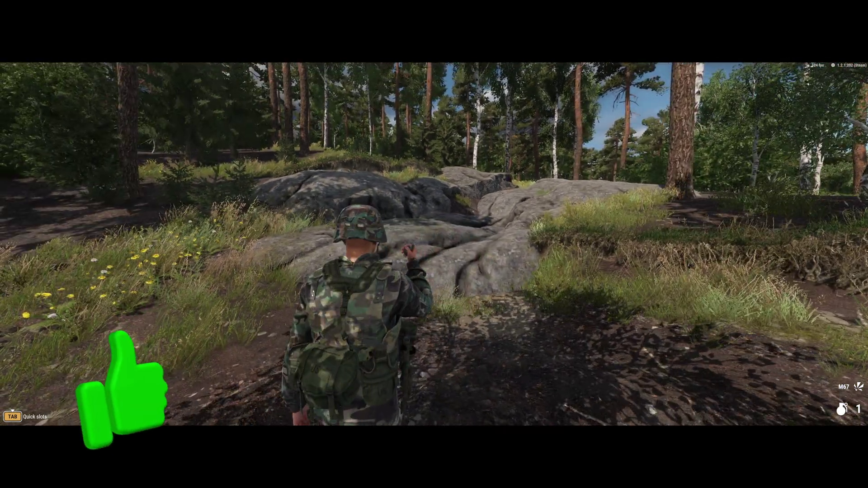